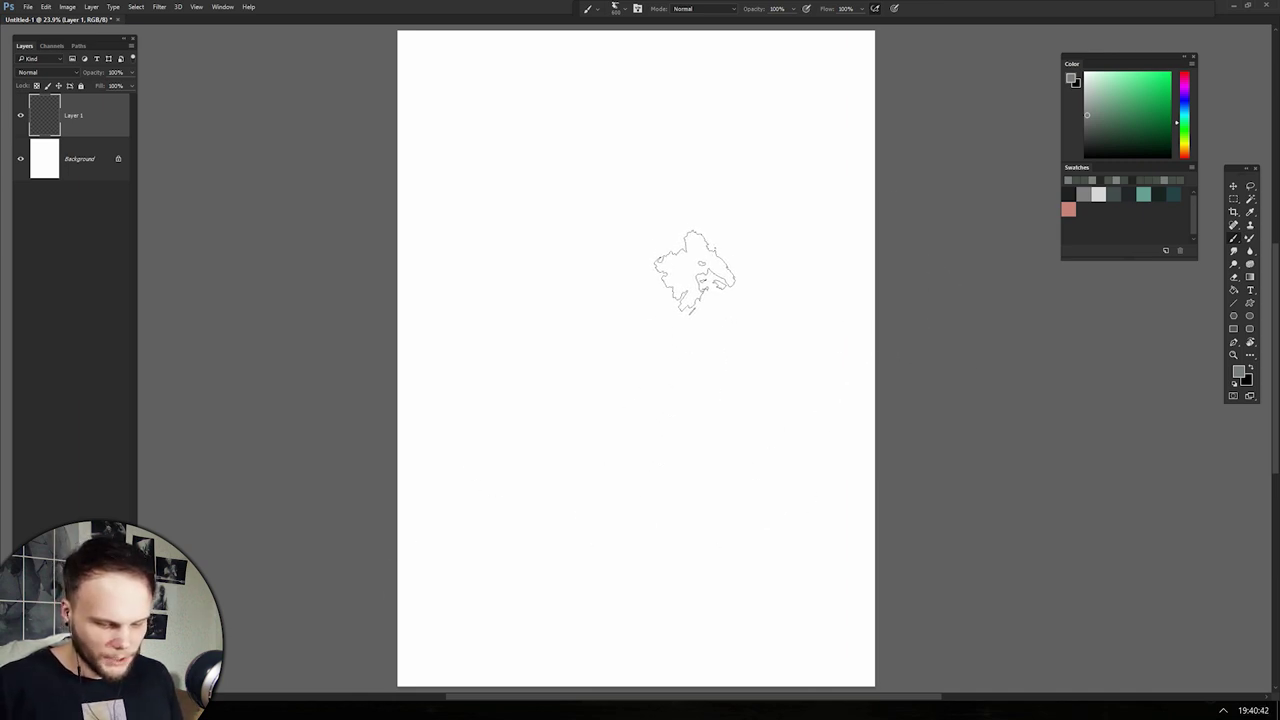
Check the canvas dimensions in the Canvas Size dialog and cancel it
key("ctrl+alt+c")
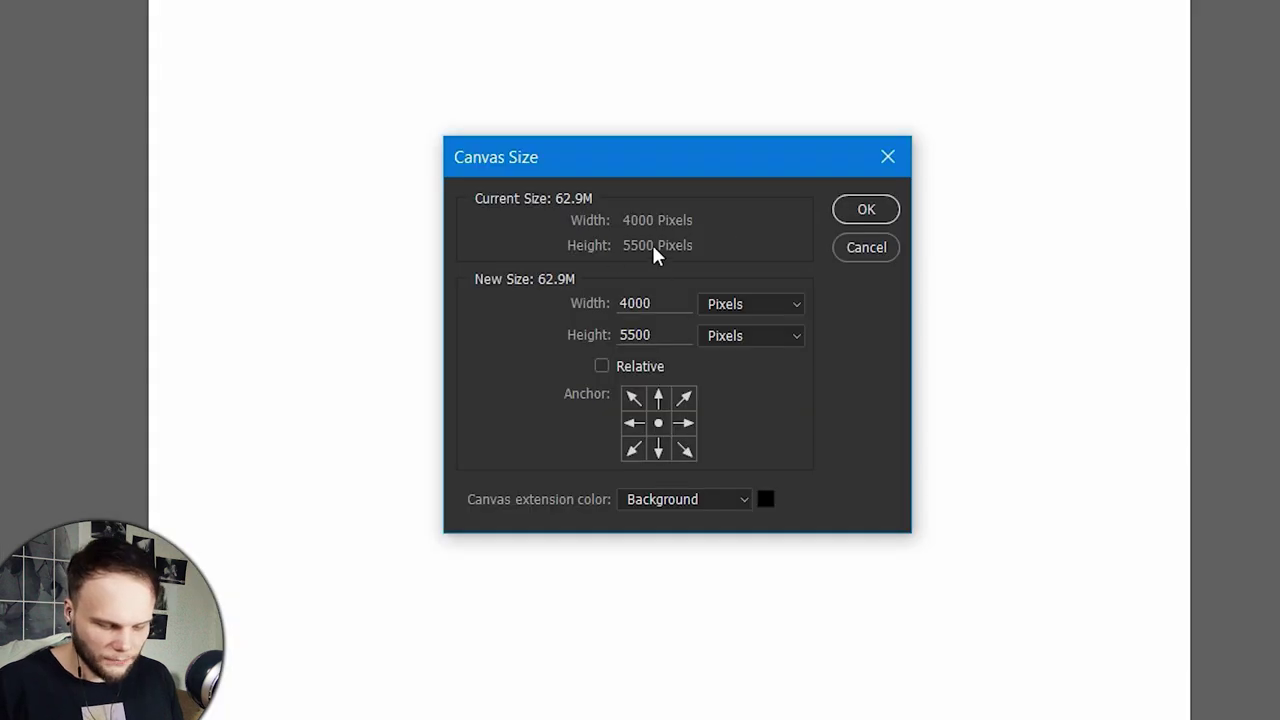
left_click(876, 248)
Paint large grey textured test strokes on Layer 1 to judge the brush lag, undoing each one
mouse_move(858, 343)
left_mouse_down()
mouse_move(607, 719)
mouse_move(672, 719)
left_mouse_up()
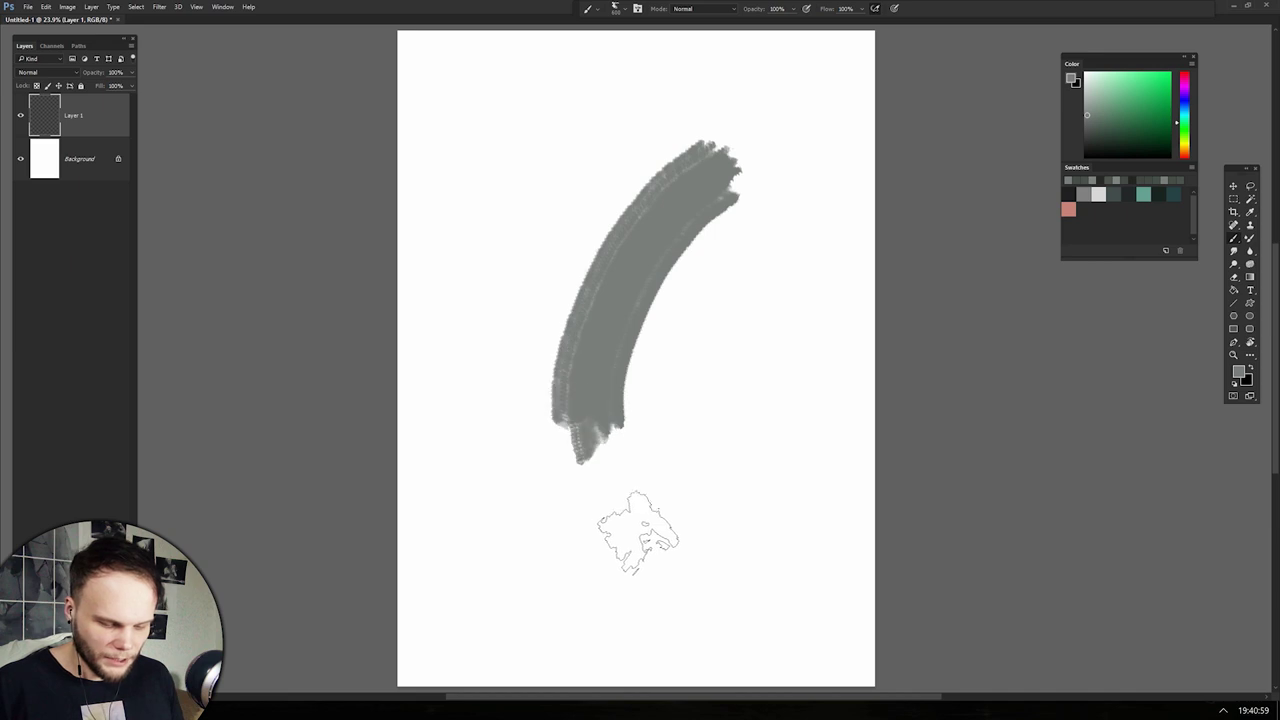
key("ctrl+z")
mouse_move(780, 170)
left_mouse_down()
mouse_move(563, 429)
mouse_move(500, 432)
mouse_move(809, 429)
mouse_move(814, 400)
left_mouse_up()
key("ctrl+z")
key("ctrl+z")
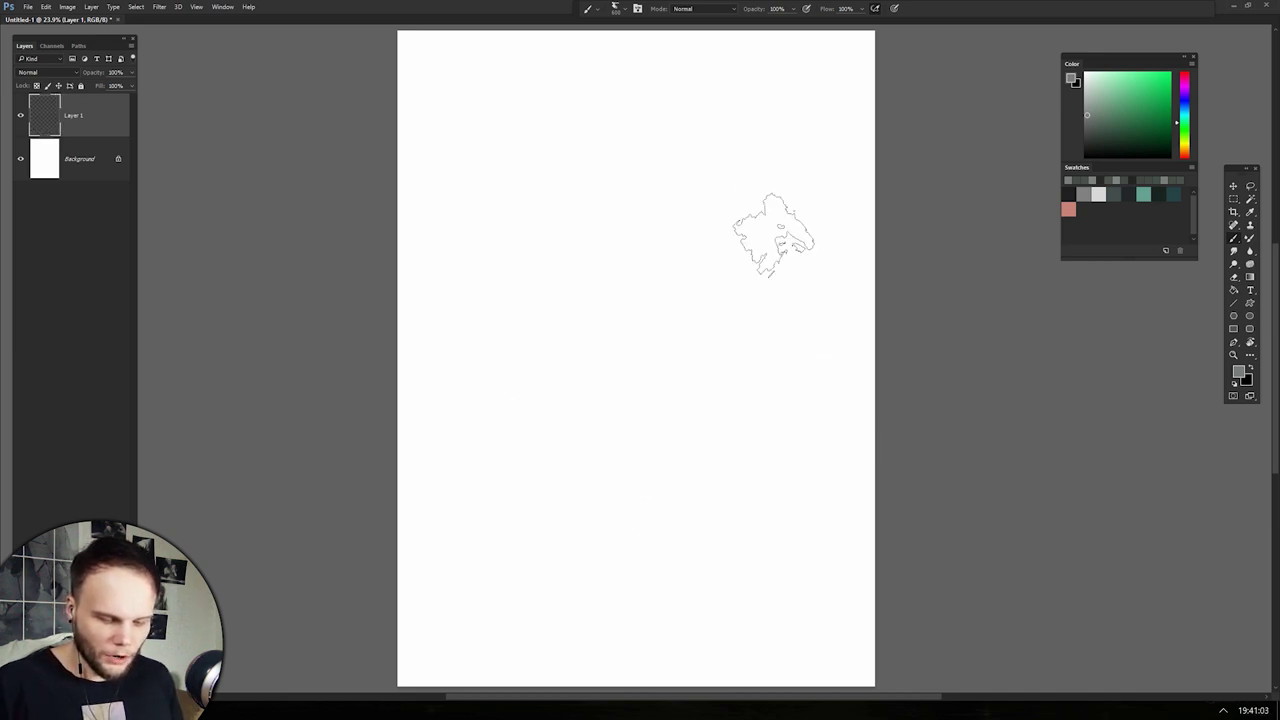
mouse_move(775, 105)
left_mouse_down()
mouse_move(686, 514)
mouse_move(700, 489)
mouse_move(677, 491)
mouse_move(795, 280)
mouse_move(714, 434)
mouse_move(694, 514)
left_mouse_up()
key("ctrl+z")
Test the textured brush on Layer 1 at closer zoom levels and undo the strokes
scroll(808, 280, "up", 5)
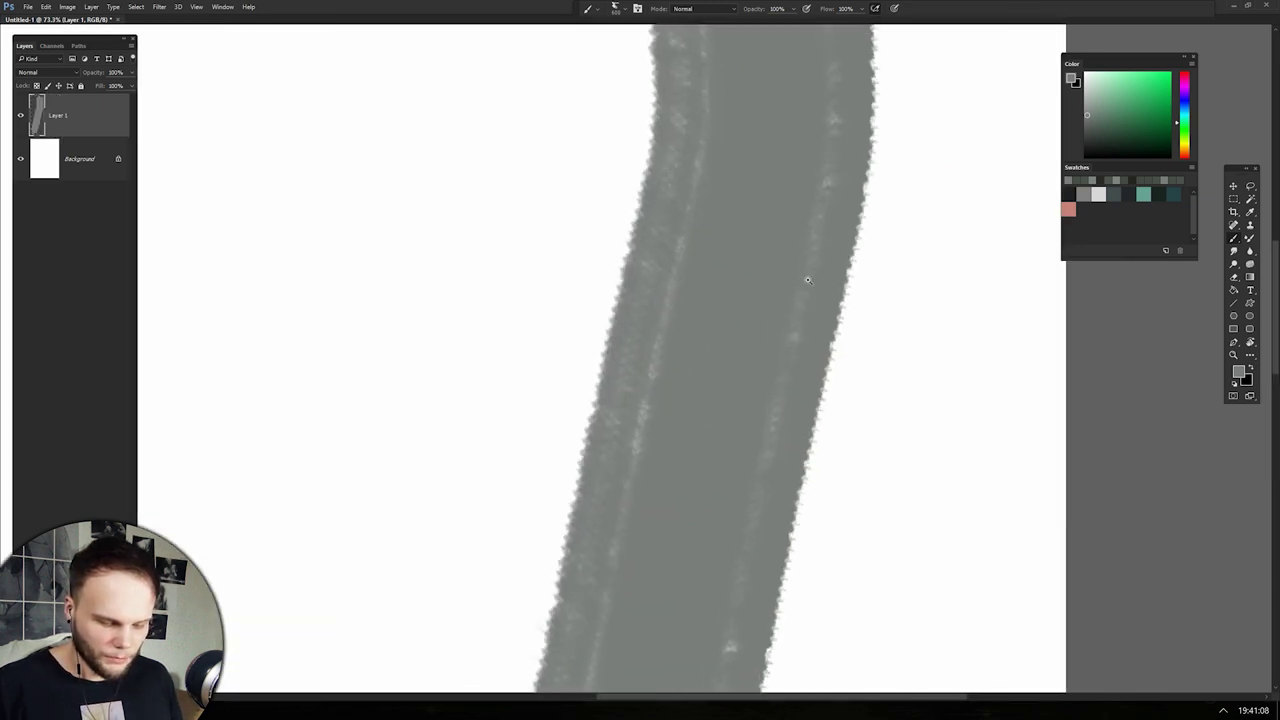
scroll(808, 280, "up", 2)
key("ctrl+z")
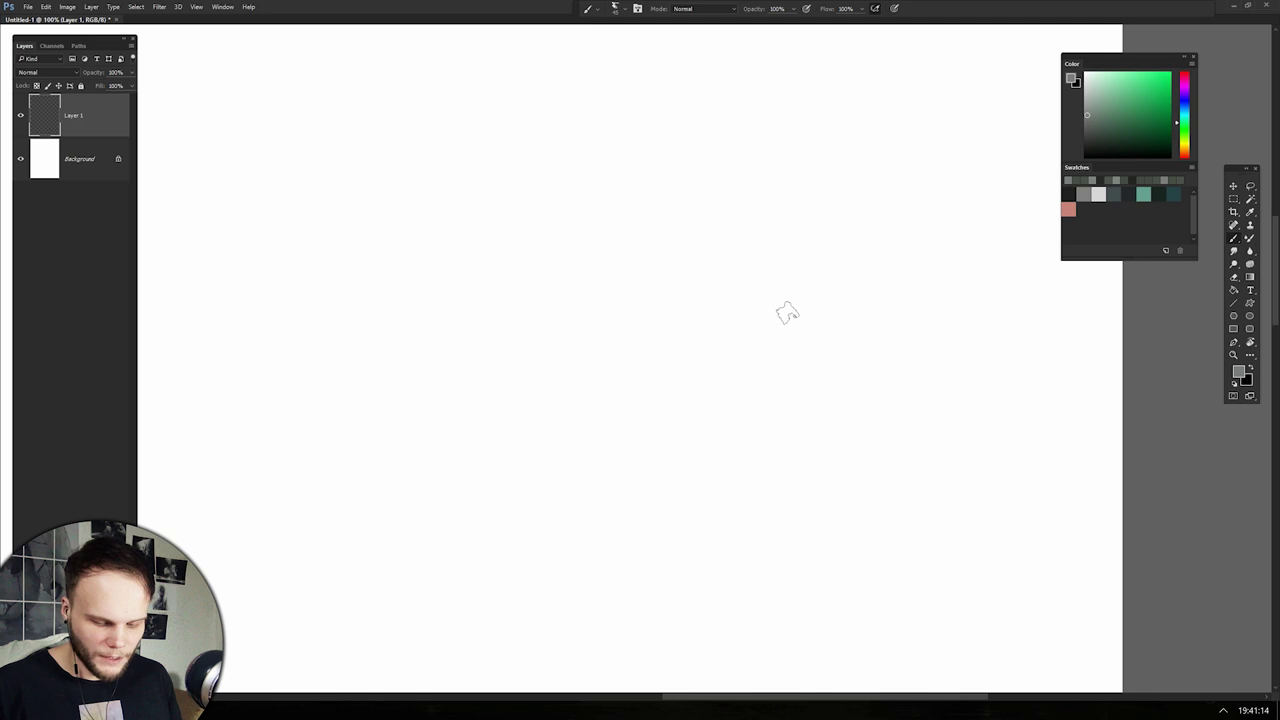
key("ctrl+z")
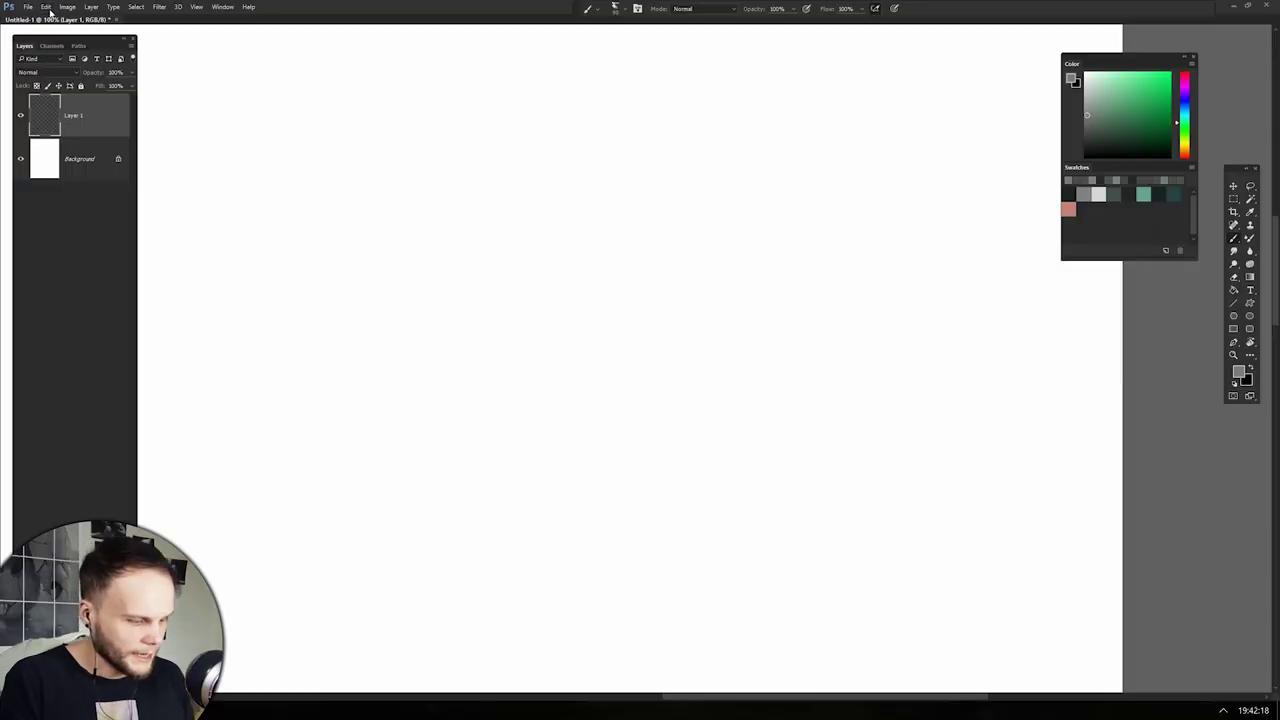
In the Performance preferences, set the graphics processor's drawing mode to Basic
left_click(45, 7)
mouse_move(160, 487)
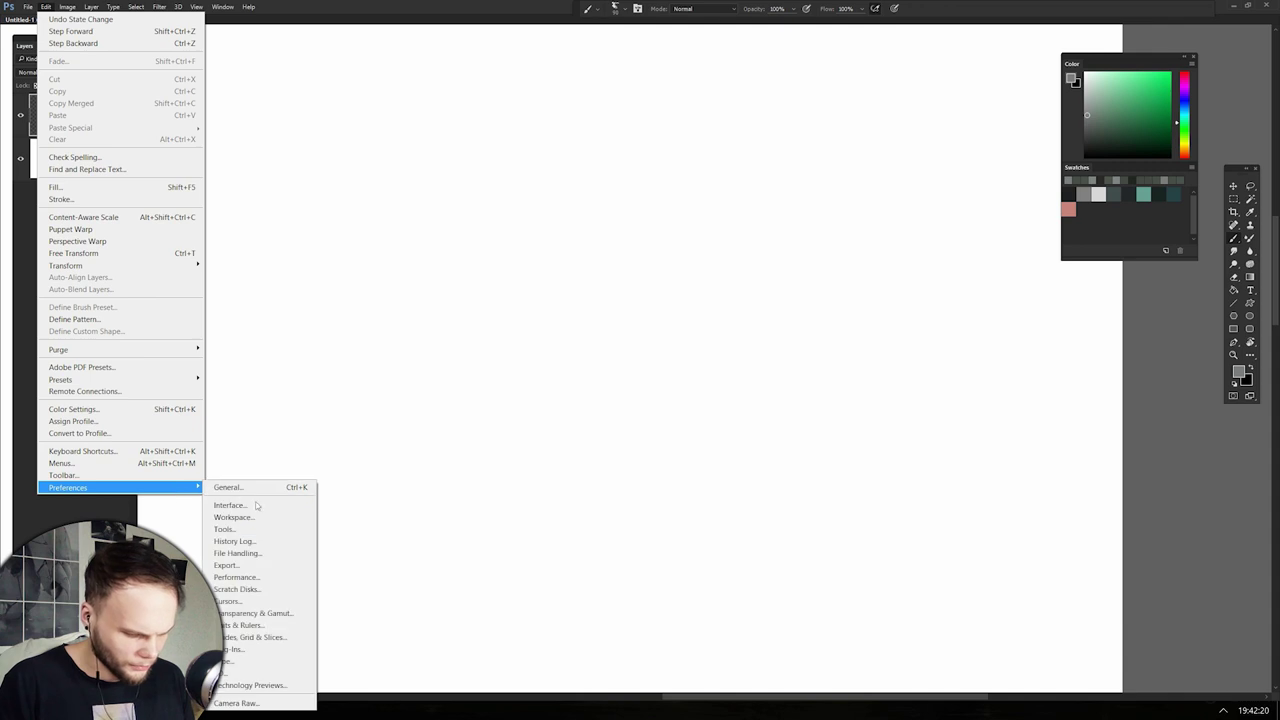
left_click(286, 578)
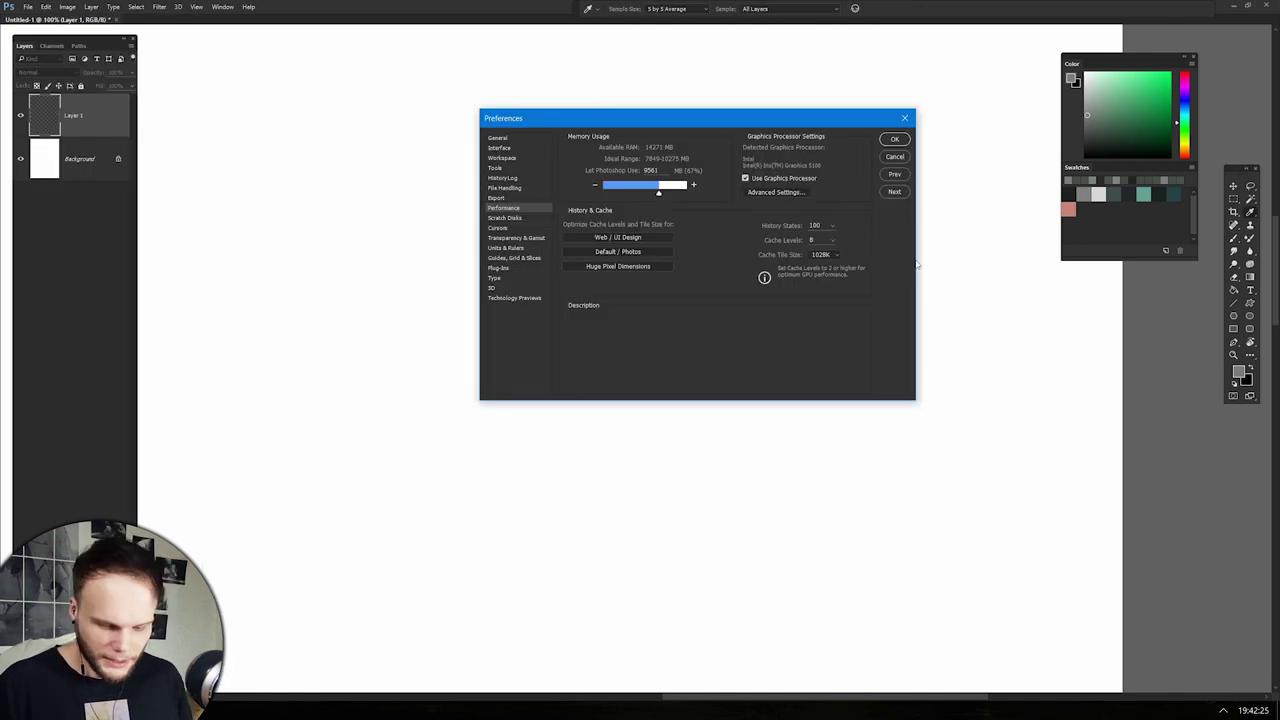
left_click_drag(814, 120, 713, 97)
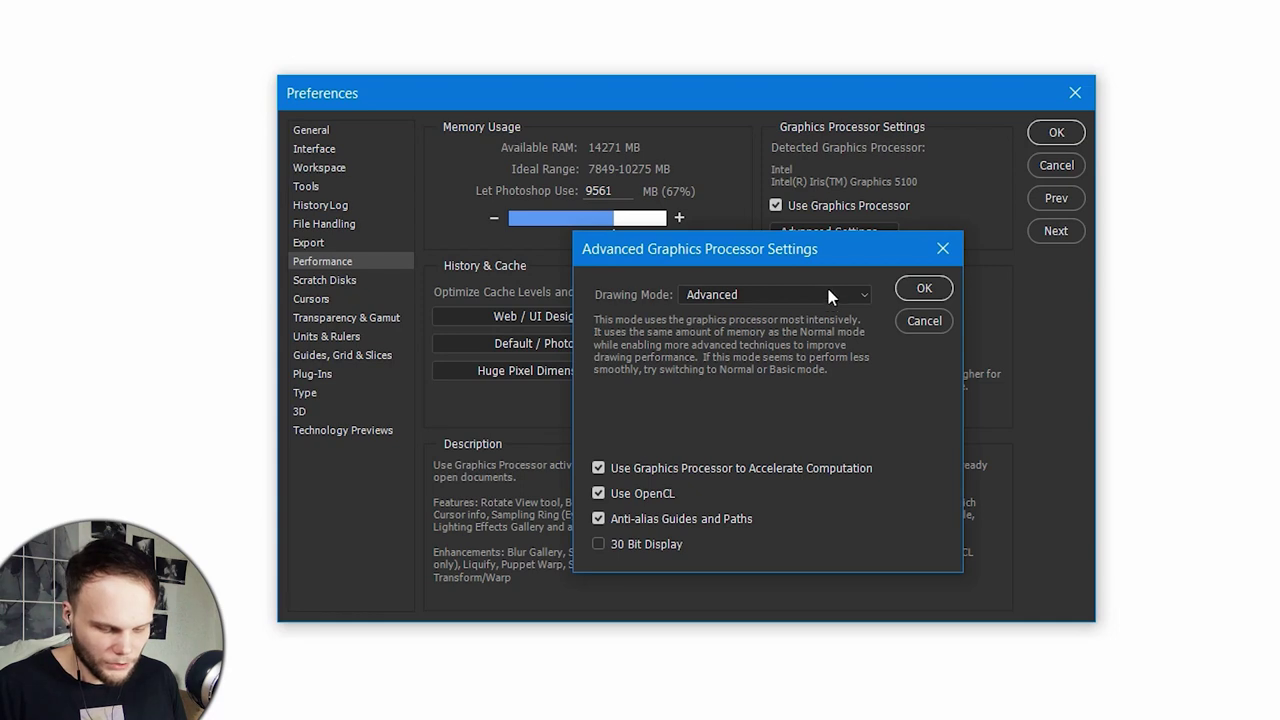
left_click(829, 296)
left_click(757, 312)
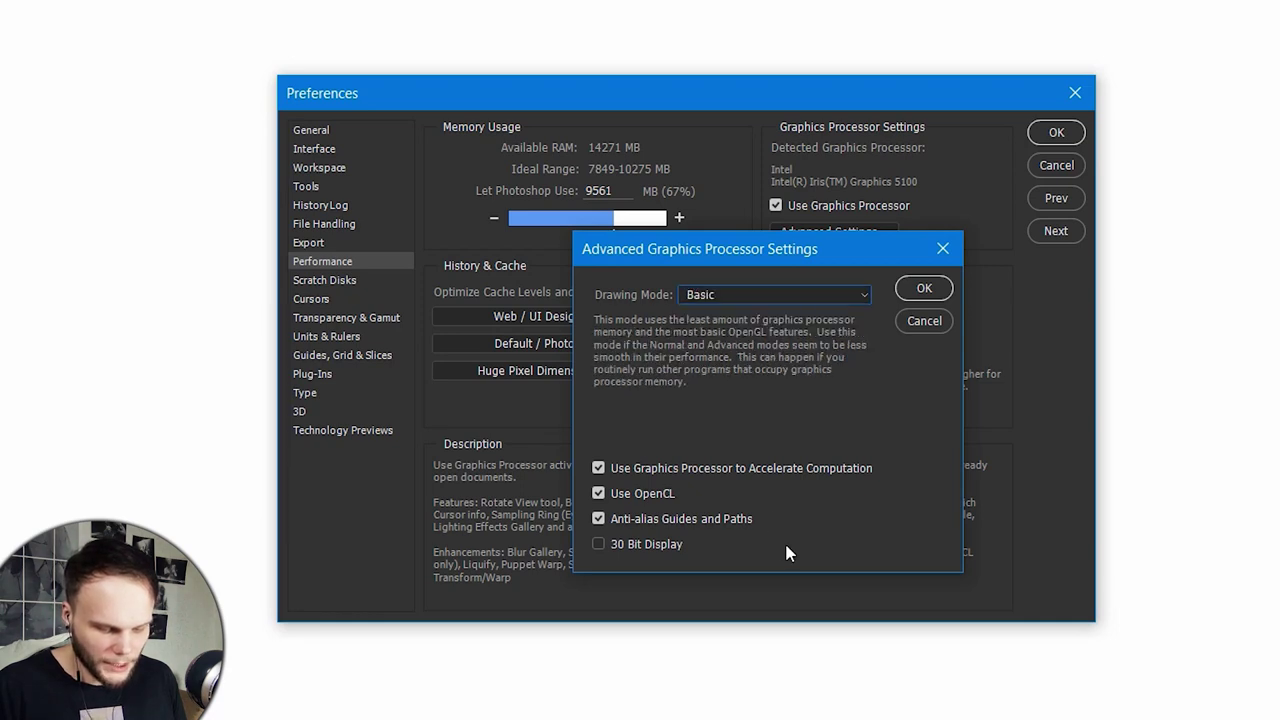
left_click(924, 289)
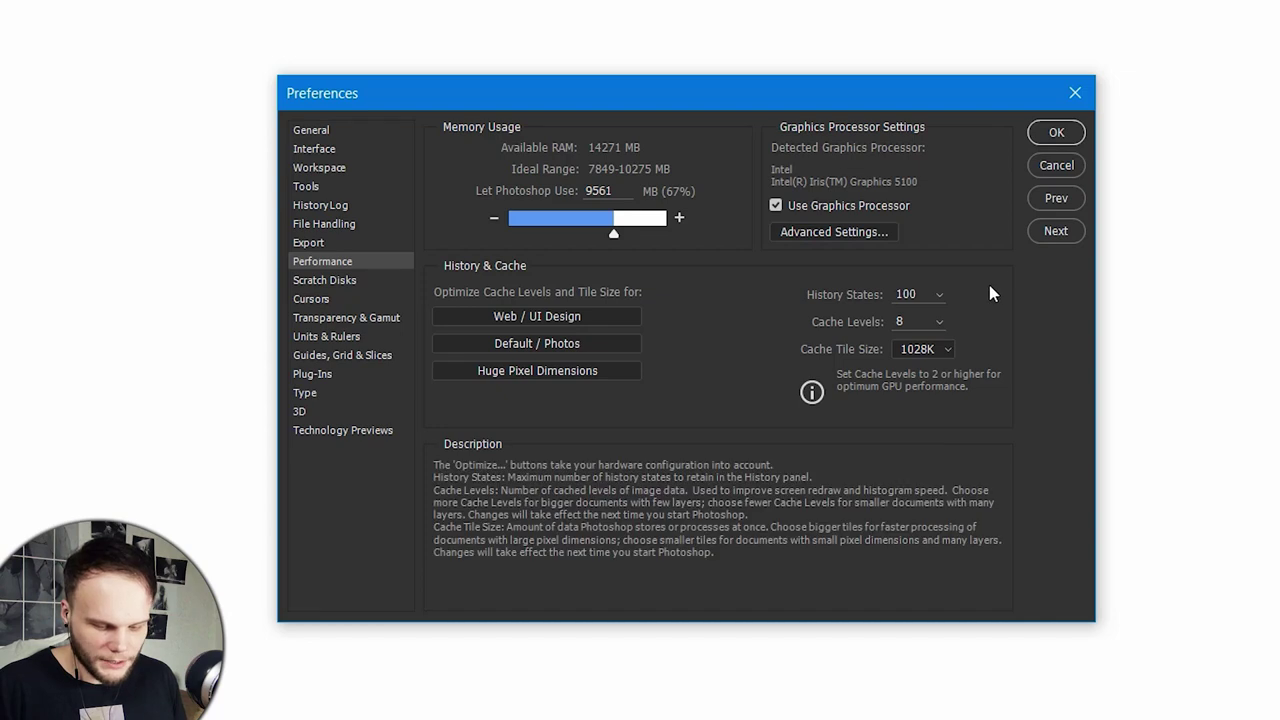
Set Cache Levels to 1 and Cache Tile Size to 128K, and accept the preferences
left_click(918, 321)
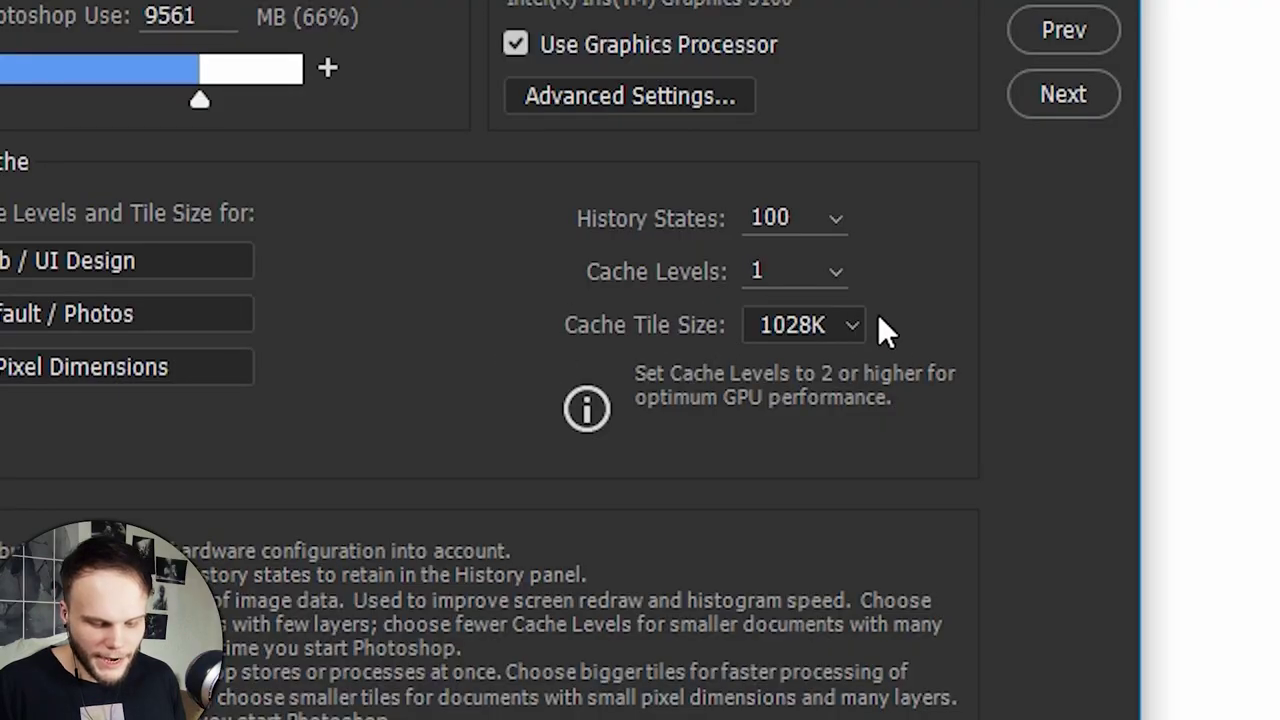
left_click(852, 337)
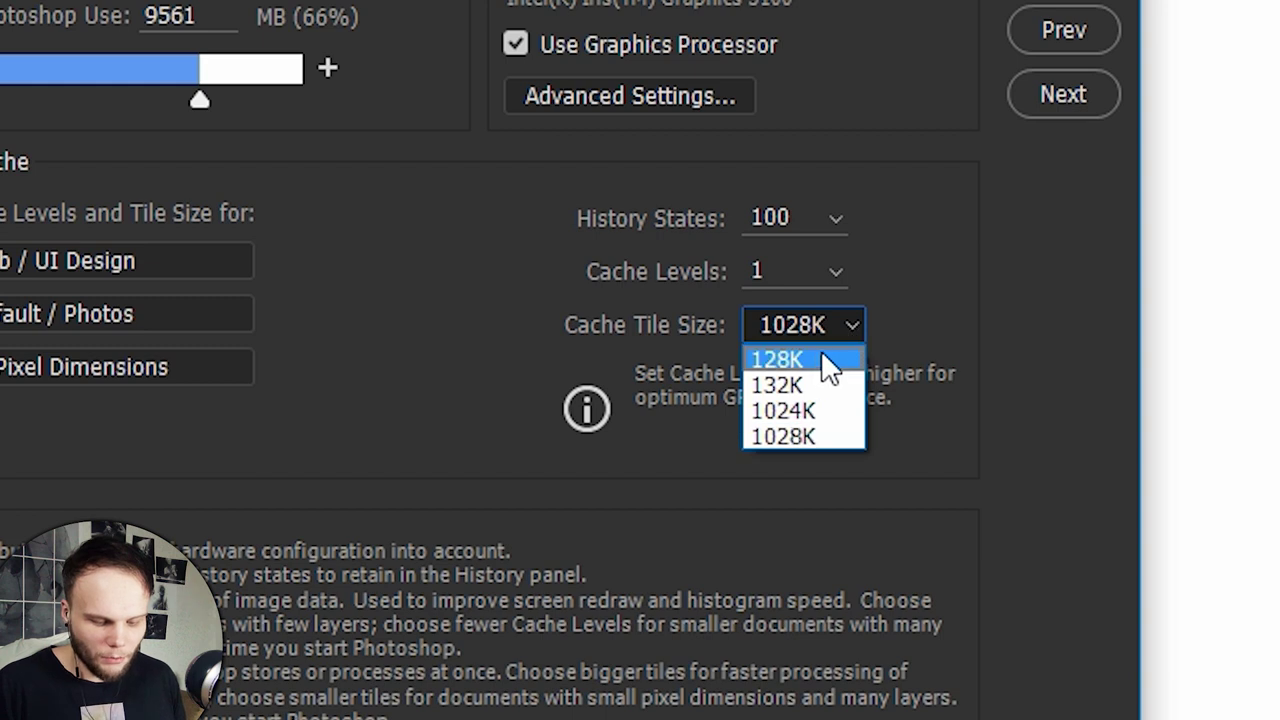
left_click(817, 355)
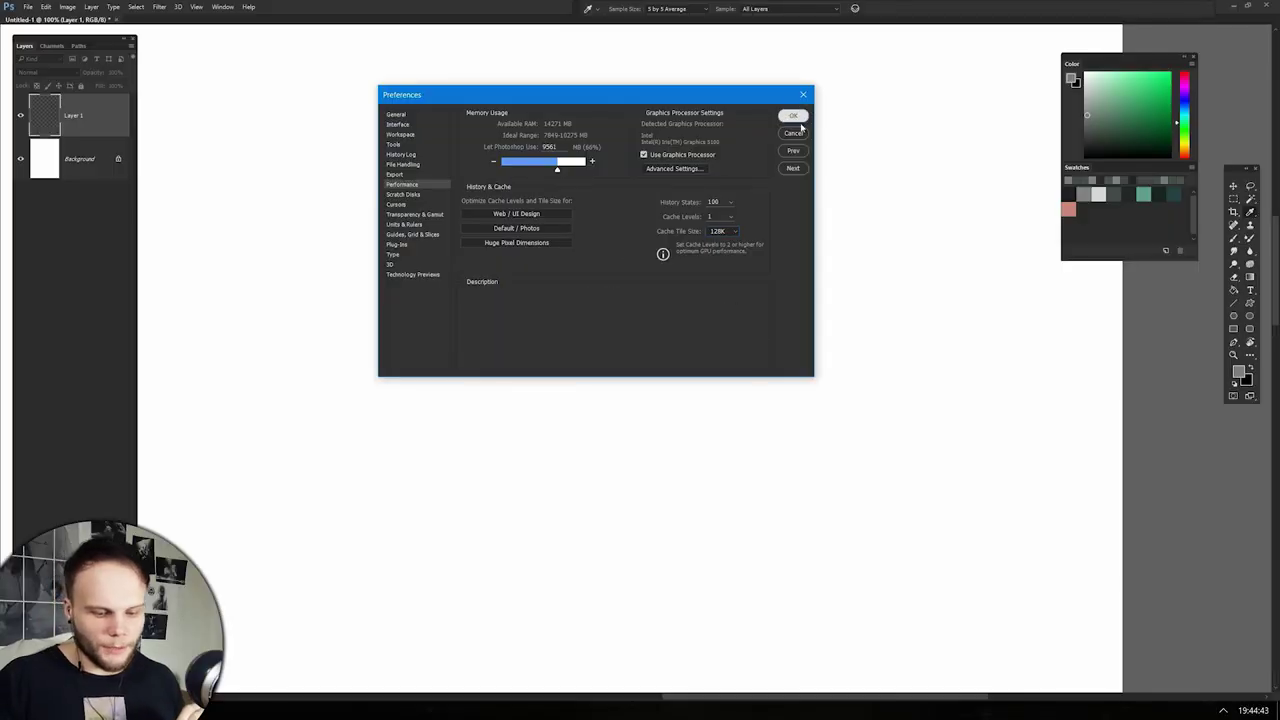
left_click(794, 117)
Paint a curved grey test stroke down Layer 1 and undo it
left_click_drag(800, 155, 735, 272)
mouse_move(703, 337)
left_mouse_down()
mouse_move(682, 420)
mouse_move(685, 517)
left_mouse_up()
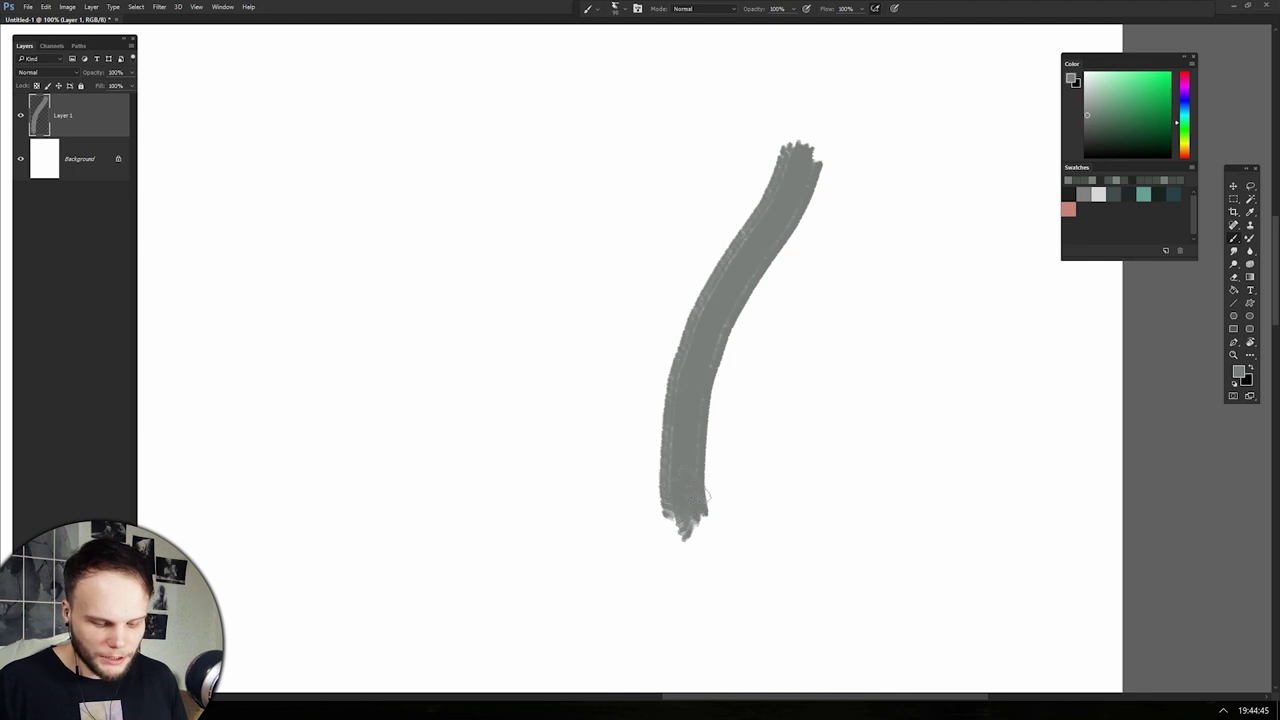
key("ctrl+z")
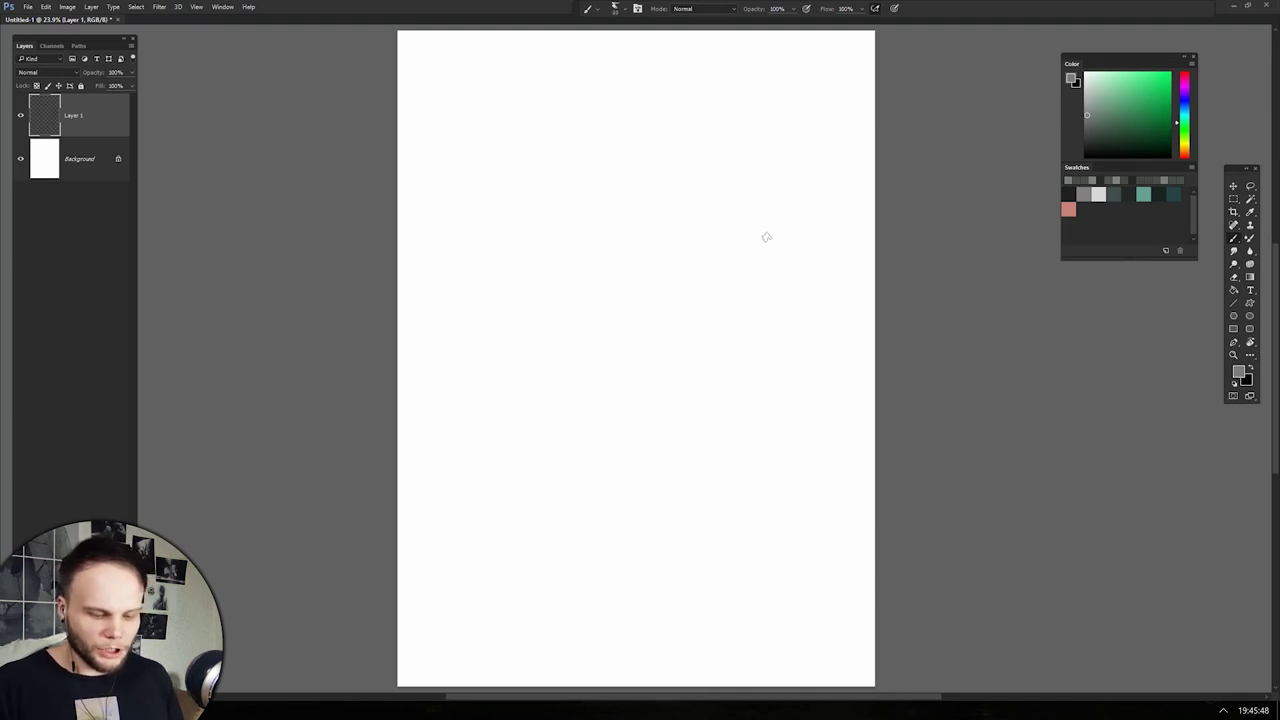
Enlarge the brush, paint a long diagonal test stroke across the full page, and reduce the brush size again
key("bracketright")
key("bracketright")
key("bracketright")
mouse_move(786, 171)
left_mouse_down()
mouse_move(771, 275)
mouse_move(709, 363)
mouse_move(634, 537)
left_mouse_up()
key("bracketleft")
key("bracketleft")
key("bracketleft")
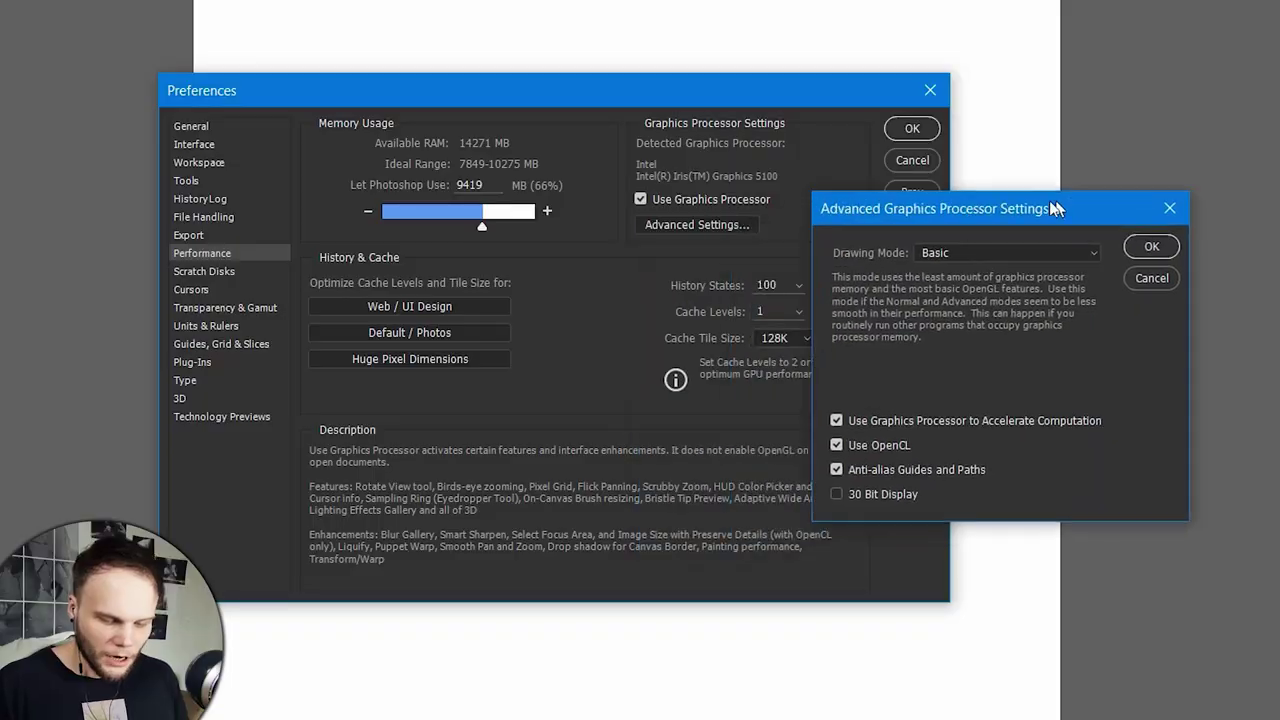
Accept the advanced graphics and Performance preferences and quit Photoshop without saving Untitled-1
left_click_drag(1049, 200, 1095, 214)
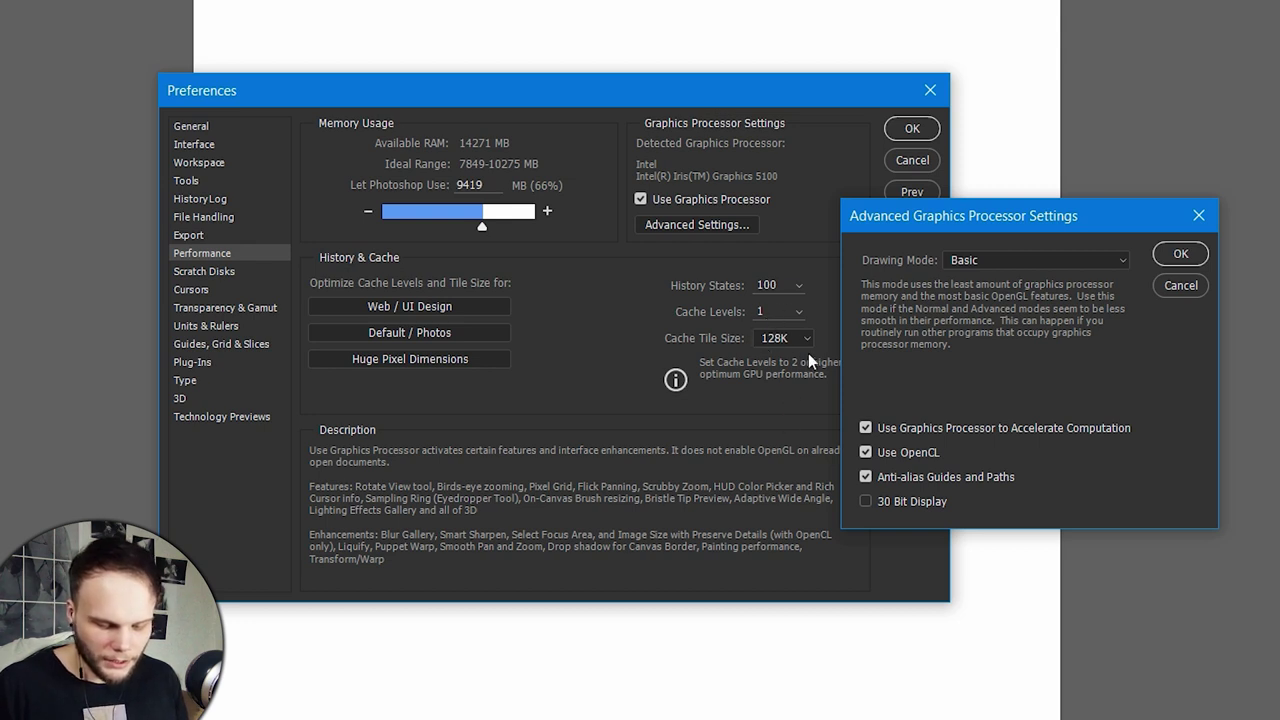
left_click(1183, 256)
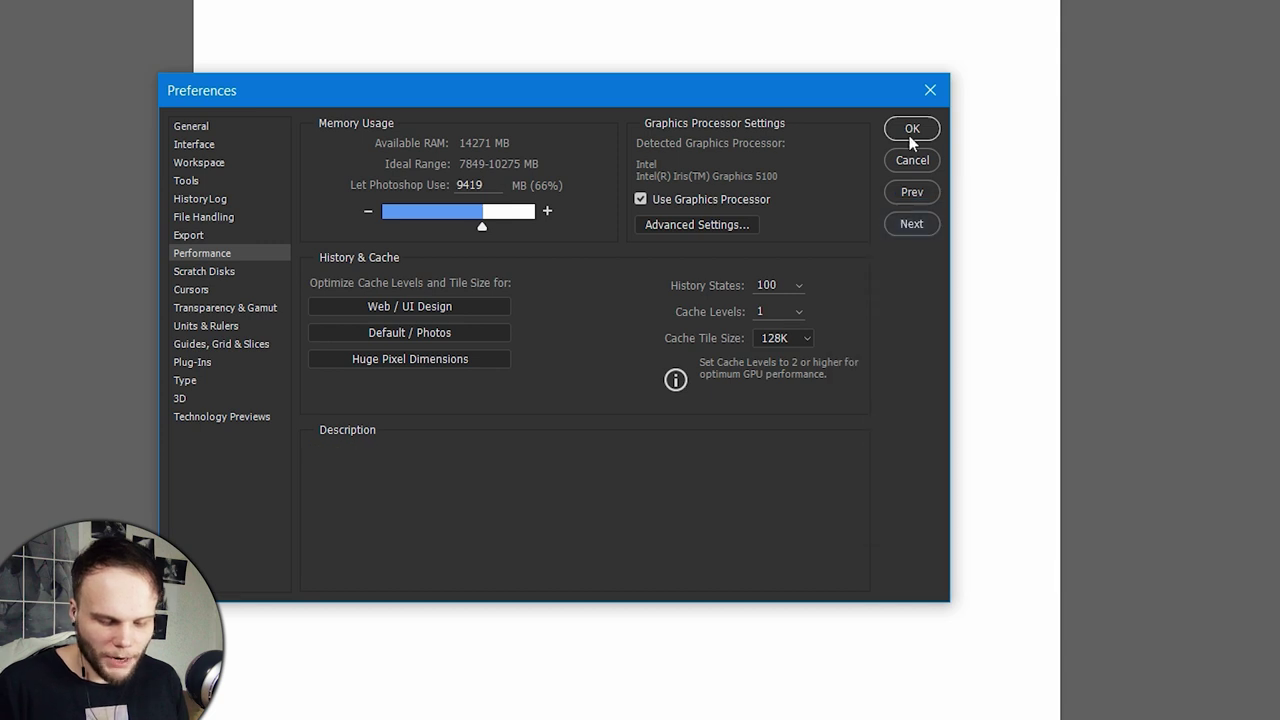
left_click(915, 131)
key("ctrl+q")
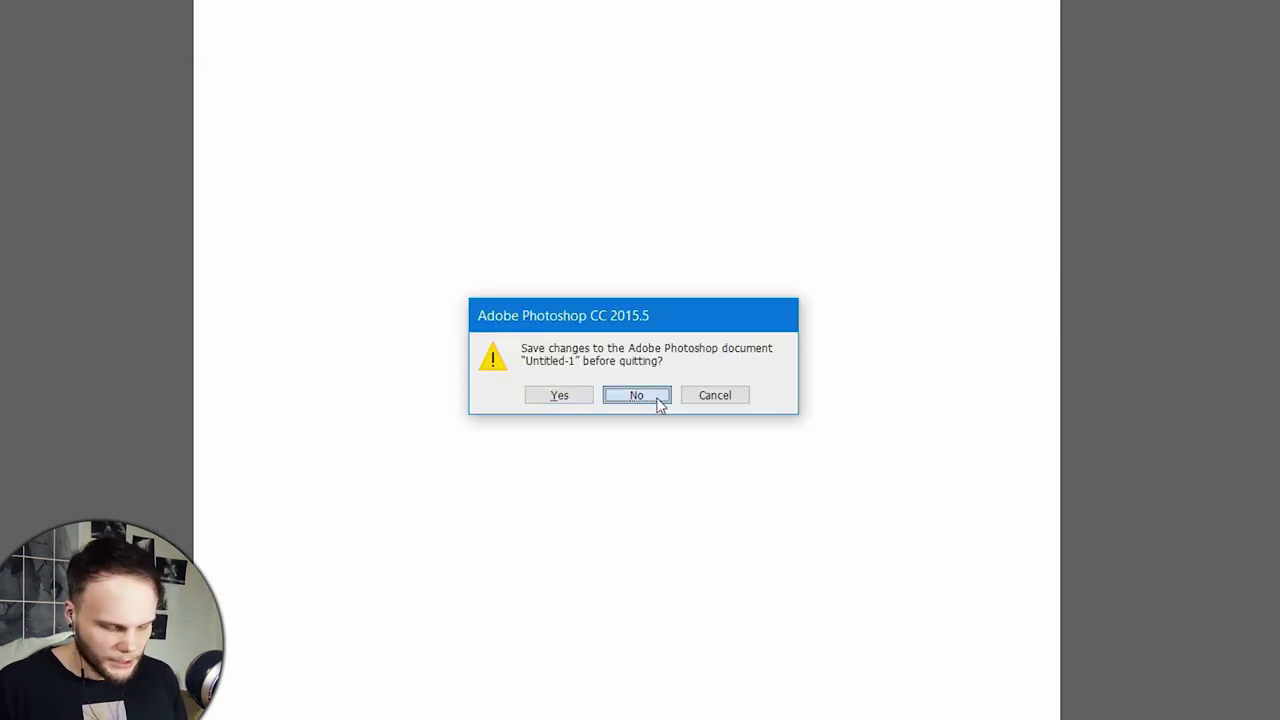
Paint quick thick and thin diagonal test strokes on the new blank document to compare brush response
left_click_drag(805, 118, 512, 608)
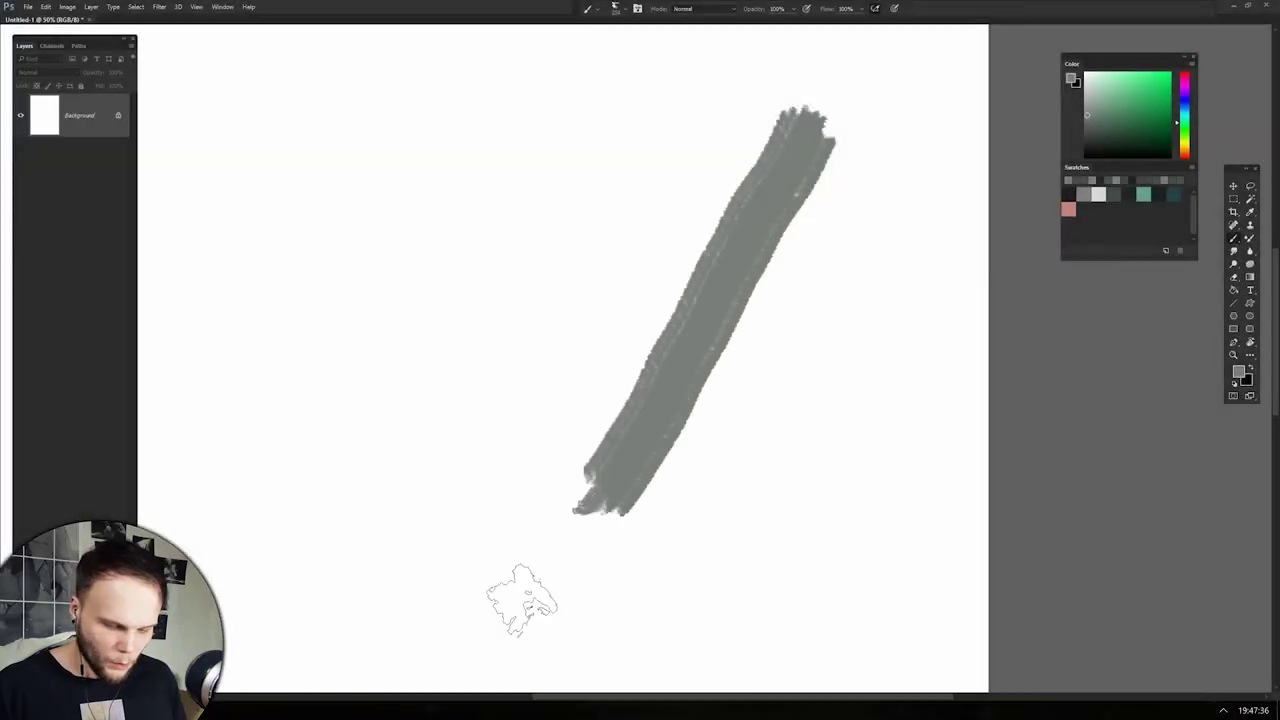
left_click_drag(605, 150, 757, 572)
left_click_drag(840, 288, 786, 575)
left_click_drag(912, 245, 829, 600)
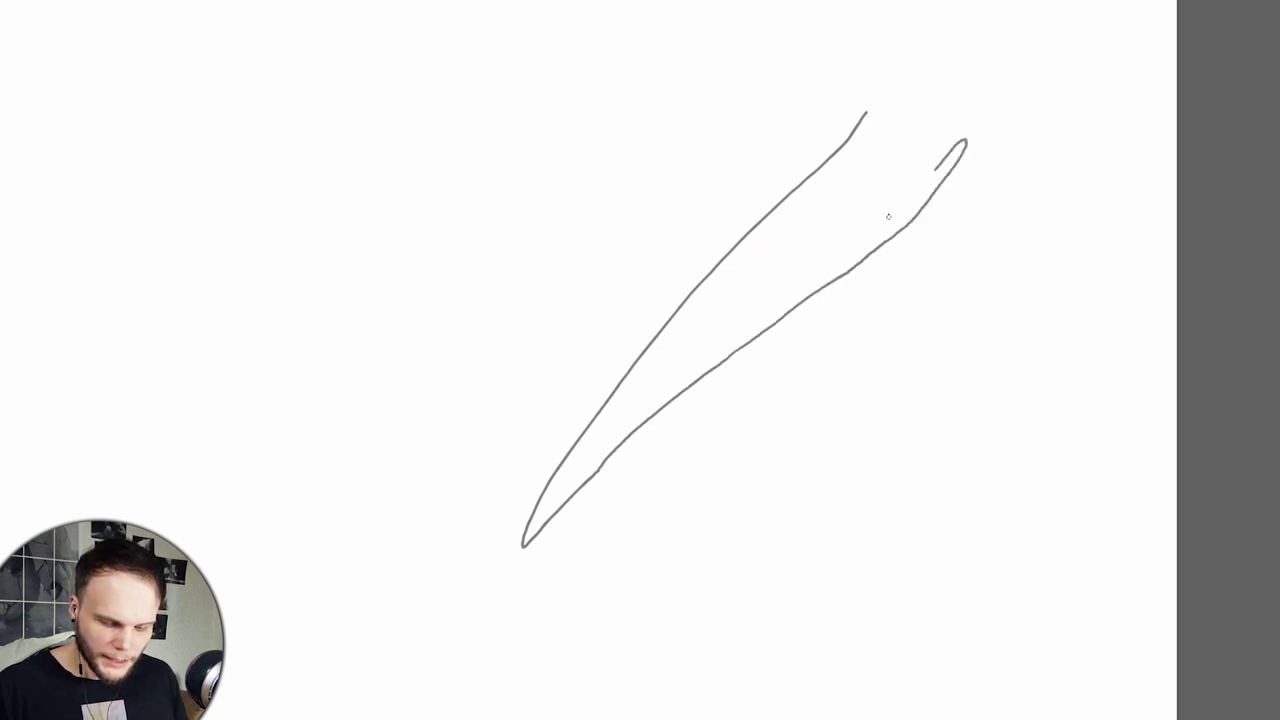
left_click_drag(748, 322, 580, 462)
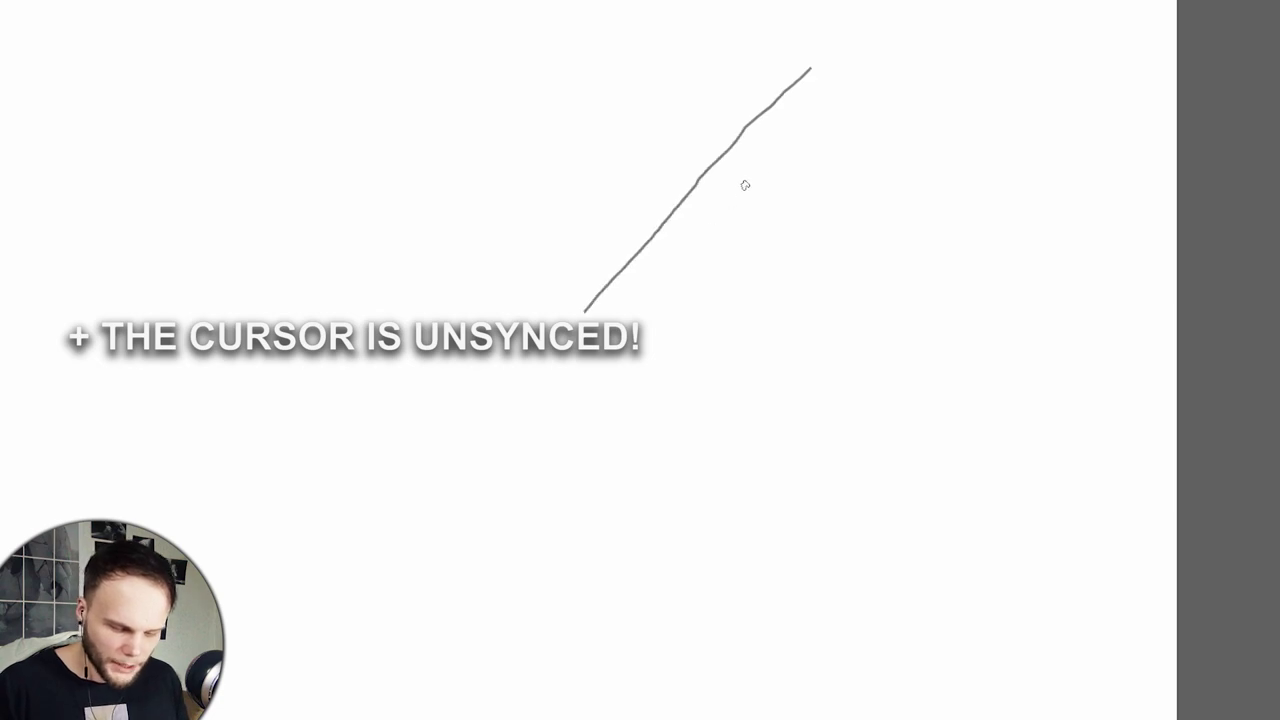
left_click_drag(686, 255, 591, 386)
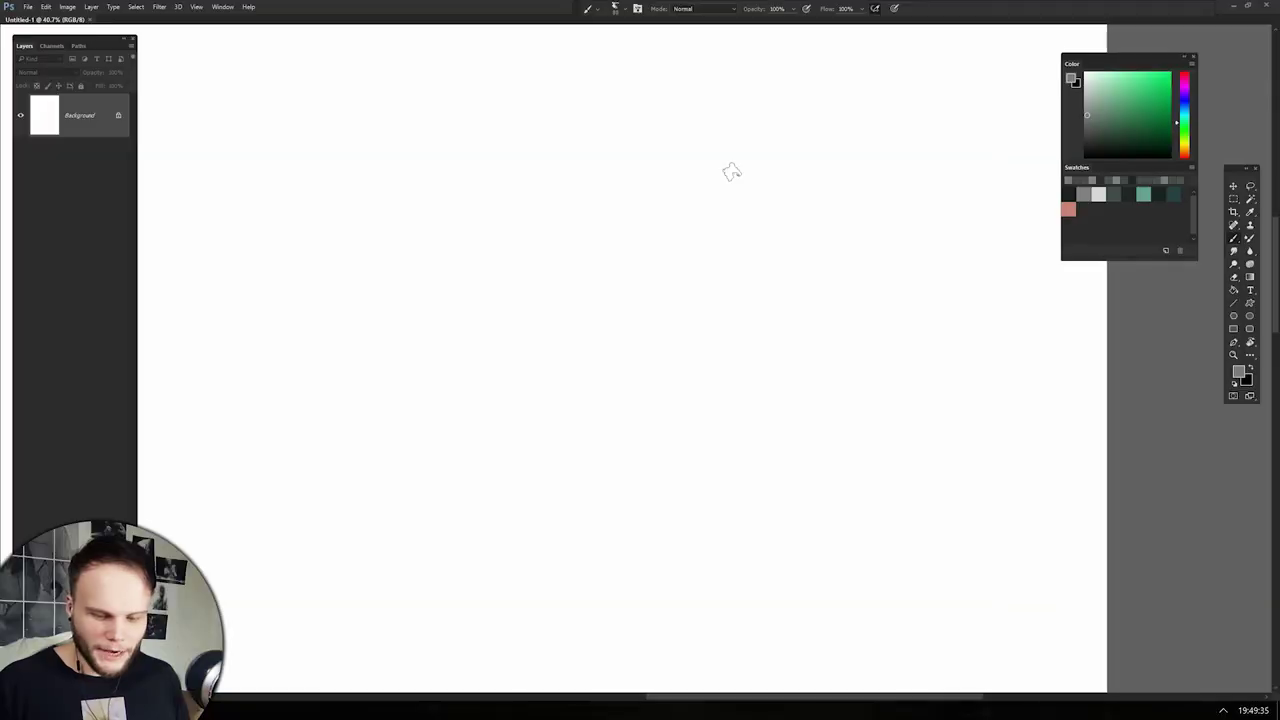
Review the advanced graphics processor settings in the Performance preferences and cancel that dialog
scroll(732, 172, "up", 3)
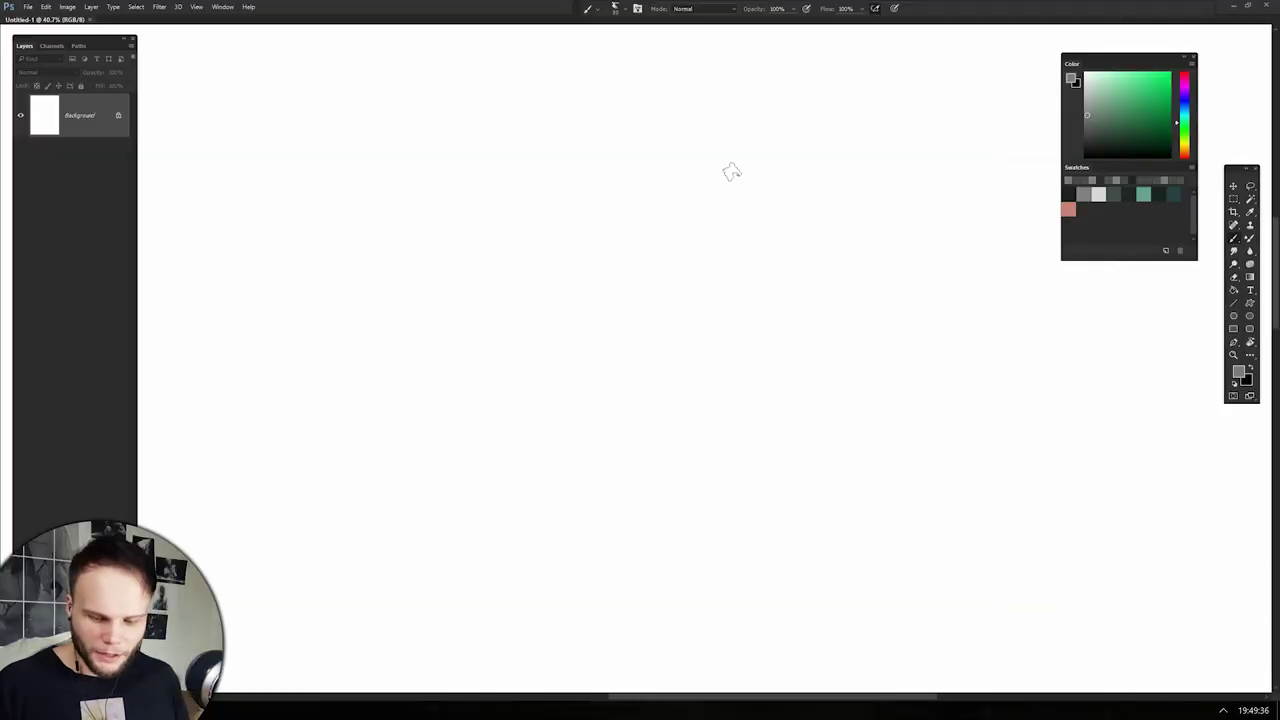
scroll(732, 172, "down", 2)
scroll(732, 172, "up", 2)
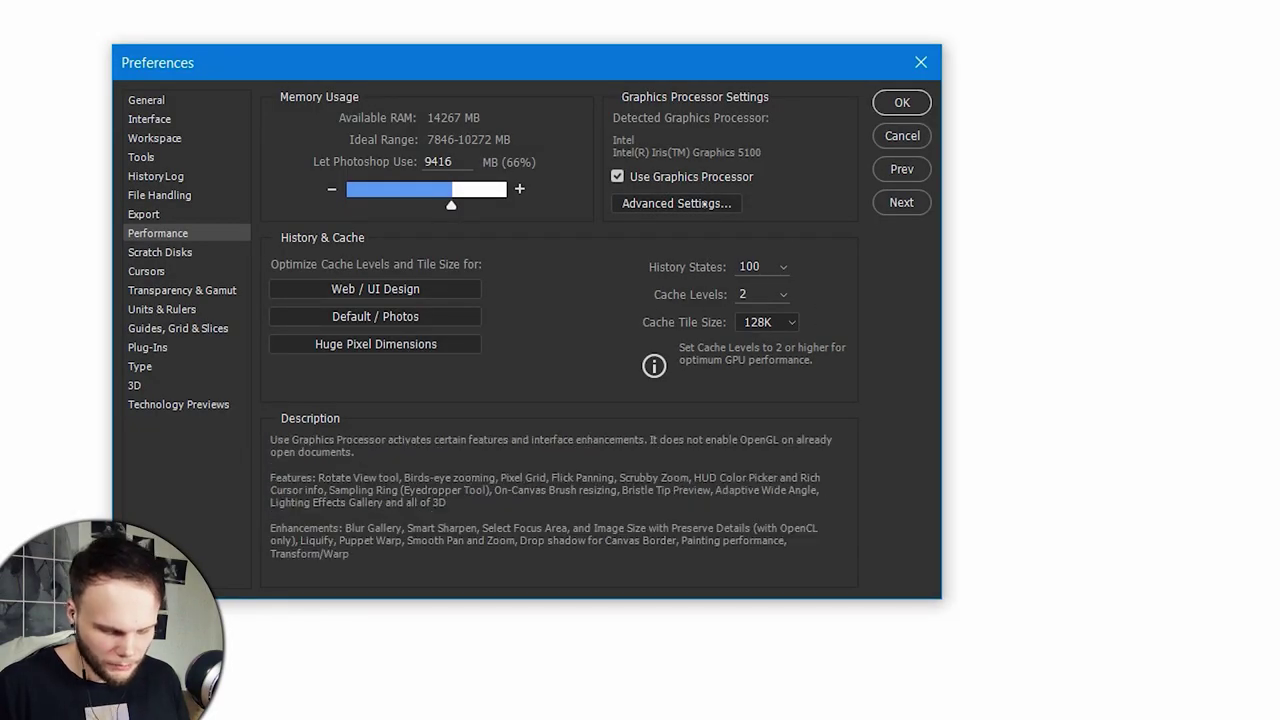
left_click(677, 203)
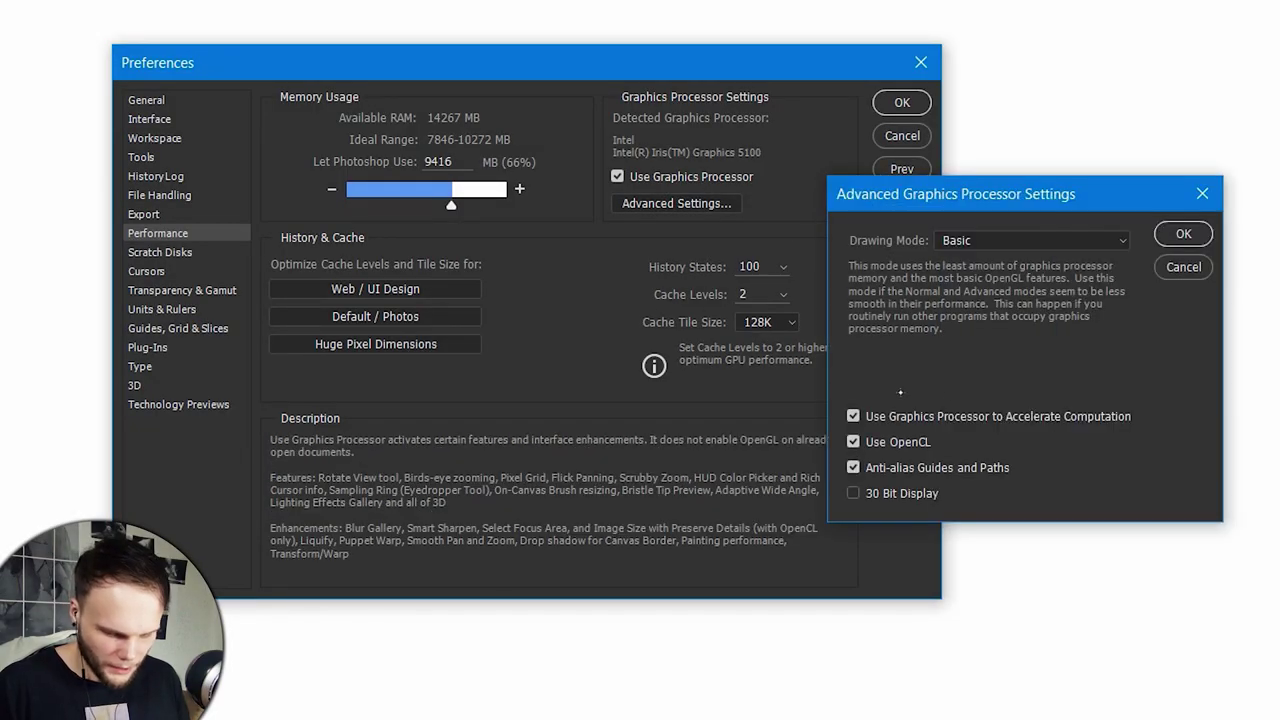
left_click(1184, 267)
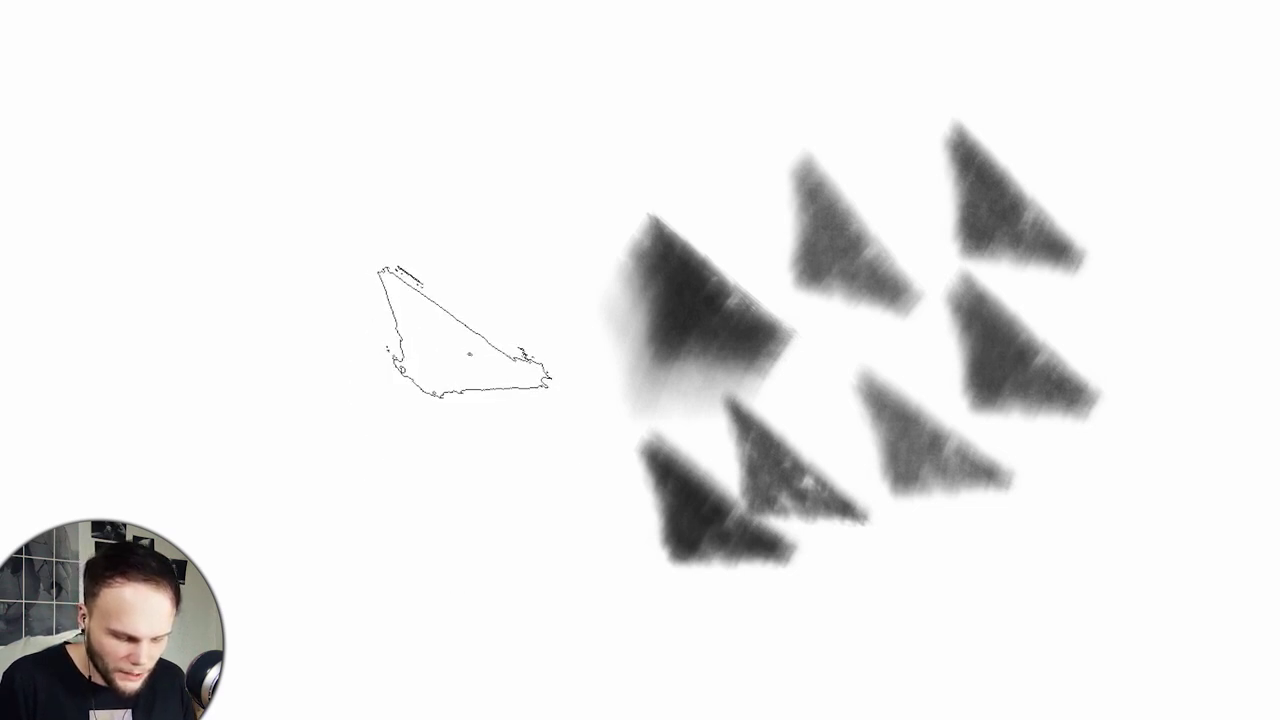
Paint sweeping black strokes across the Background with the triangular textured brush at 25% flow
mouse_move(512, 262)
left_mouse_down()
mouse_move(558, 270)
mouse_move(595, 226)
mouse_move(608, 241)
mouse_move(632, 216)
mouse_move(699, 205)
mouse_move(704, 181)
mouse_move(745, 148)
mouse_move(766, 168)
mouse_move(850, 125)
left_mouse_up()
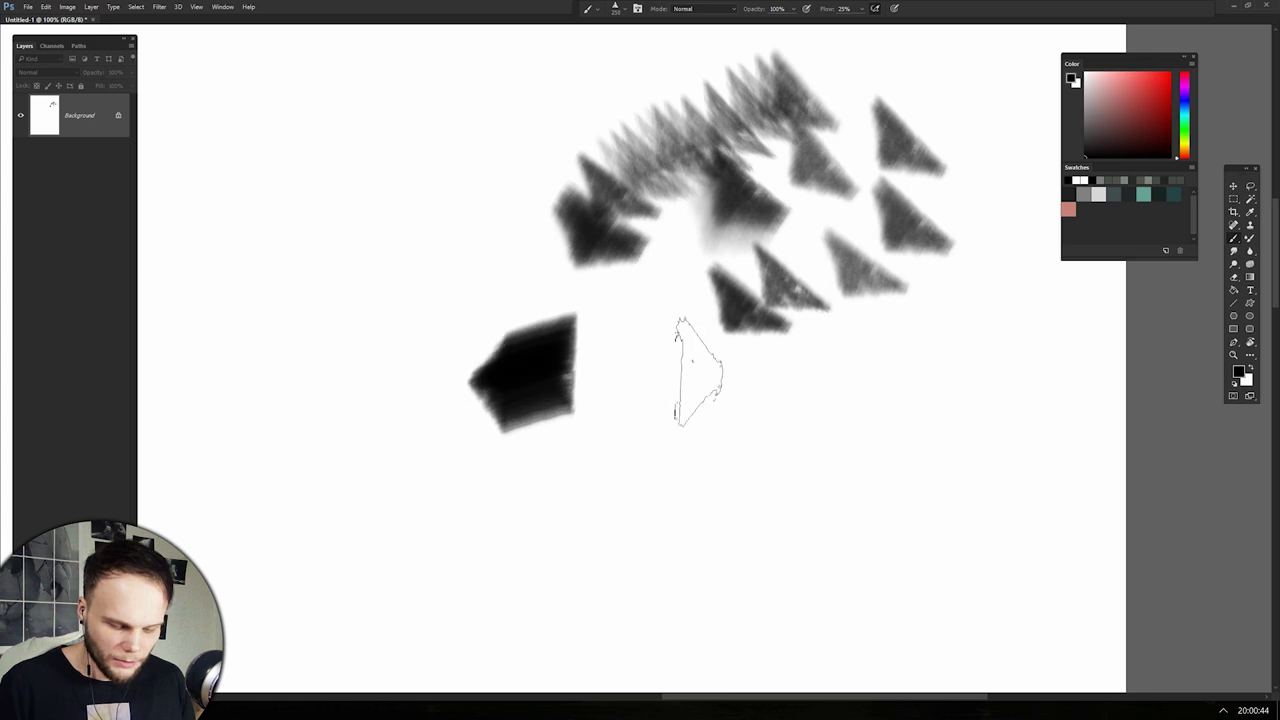
left_click_drag(628, 405, 1000, 300)
left_click(815, 412)
left_click_drag(386, 255, 750, 430)
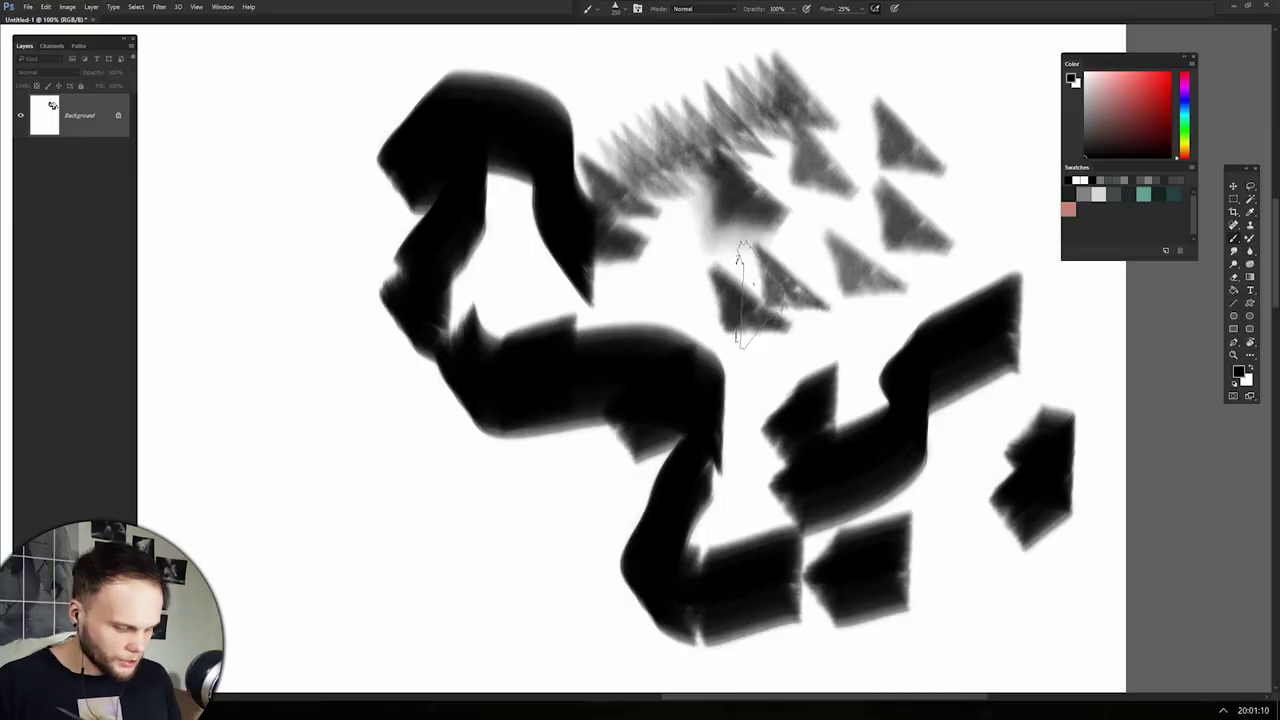
Inspect the compatibility mode options in the Photoshop shortcut's properties and cancel the dialog
right_click(492, 593)
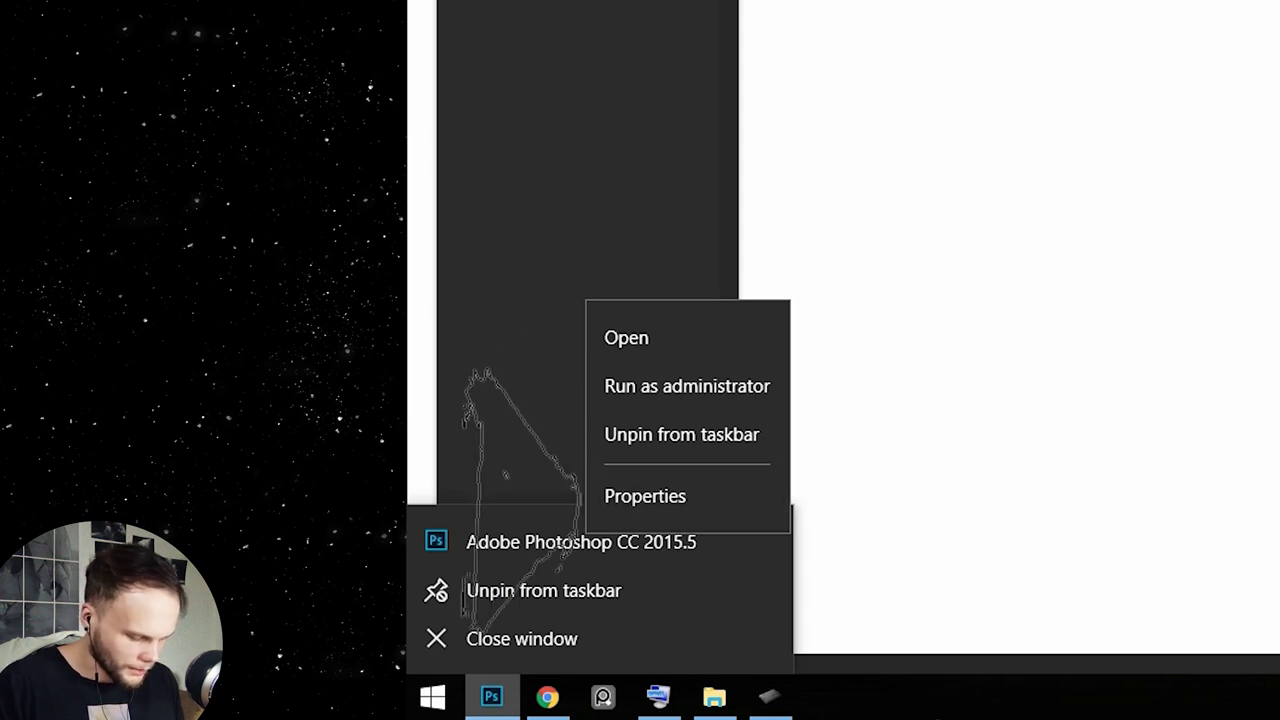
left_click(645, 496)
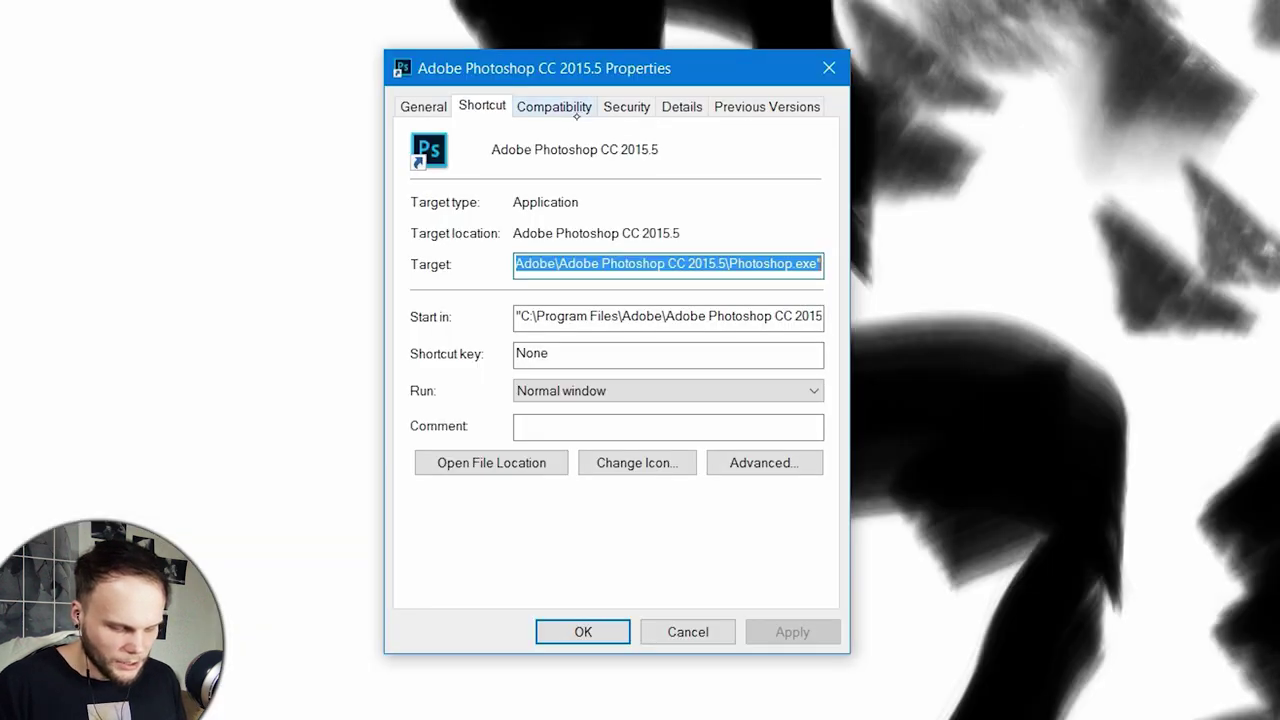
left_click(553, 106)
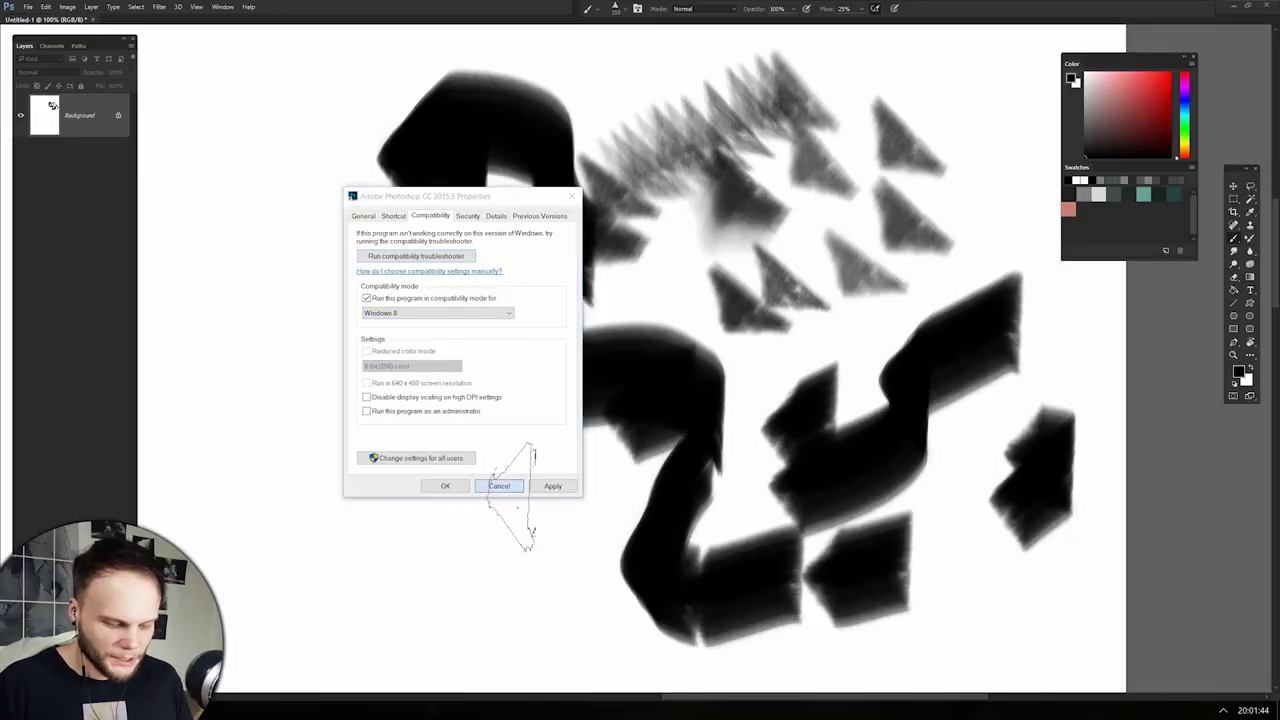
left_click(503, 485)
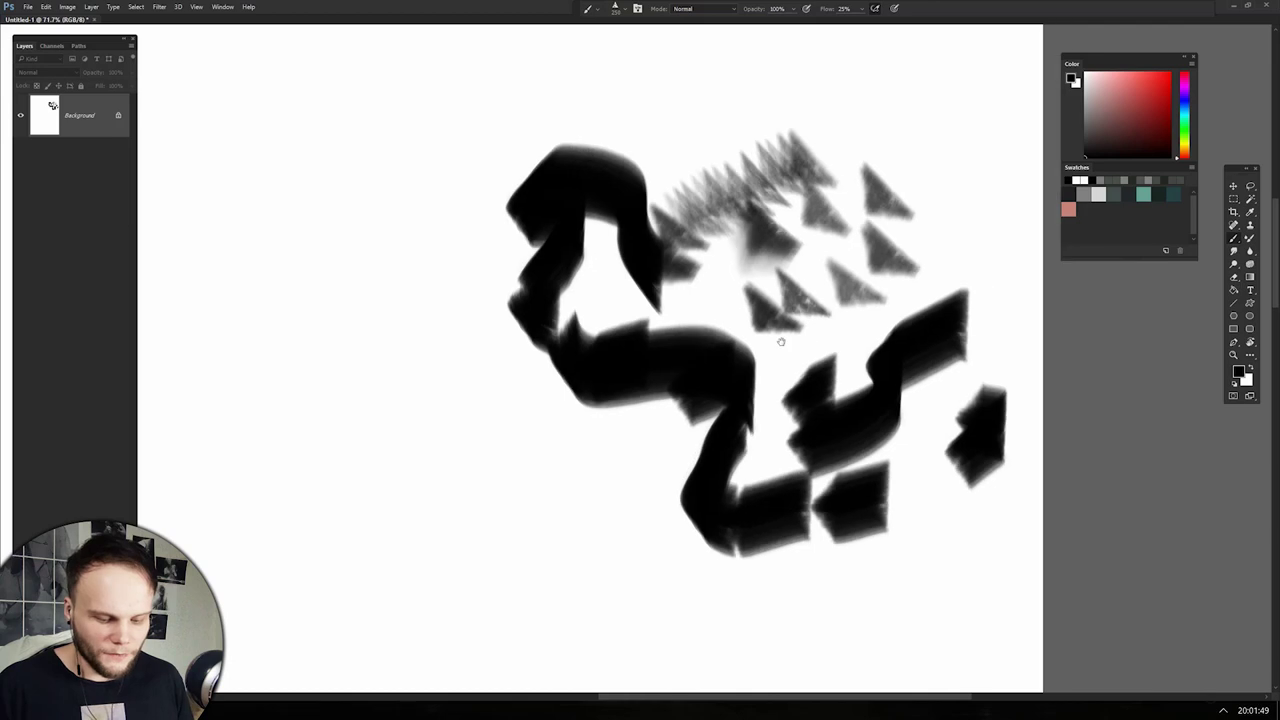
left_click_drag(921, 322, 866, 322)
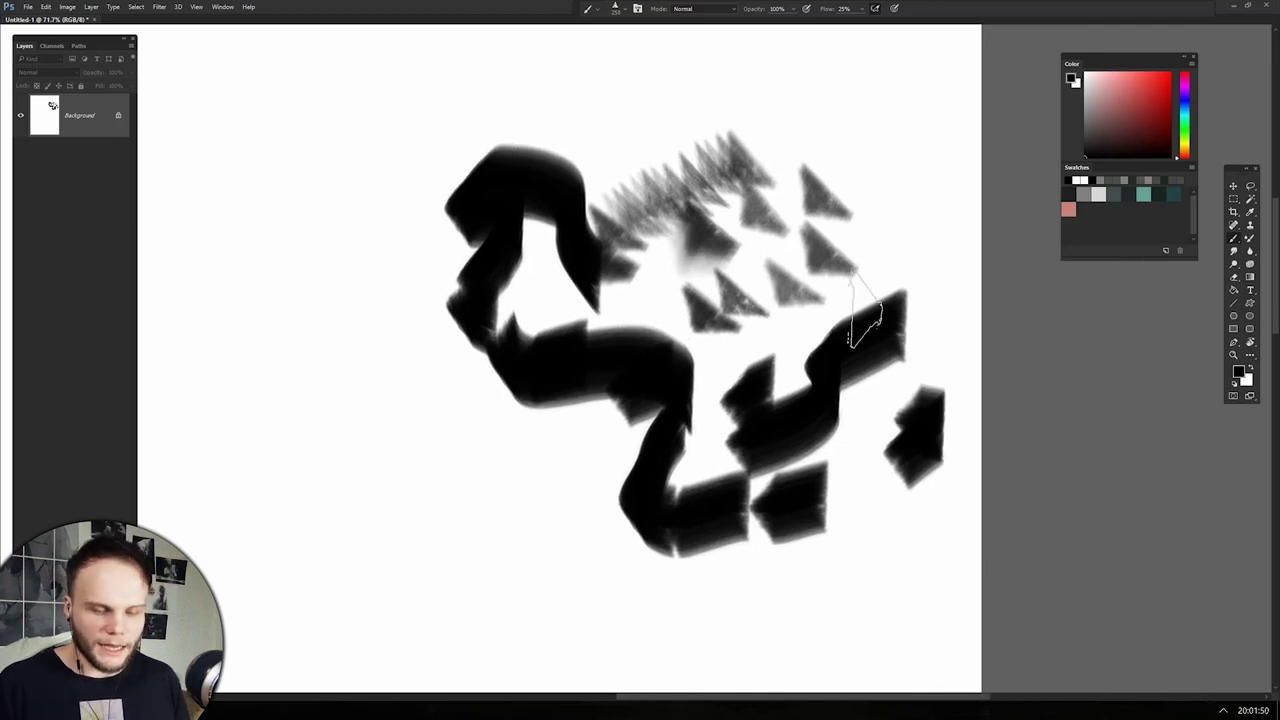
Lasso a wide area around the painted strokes on the Background and open it in the Liquify filter
key("l")
left_click_drag(637, 67, 988, 400)
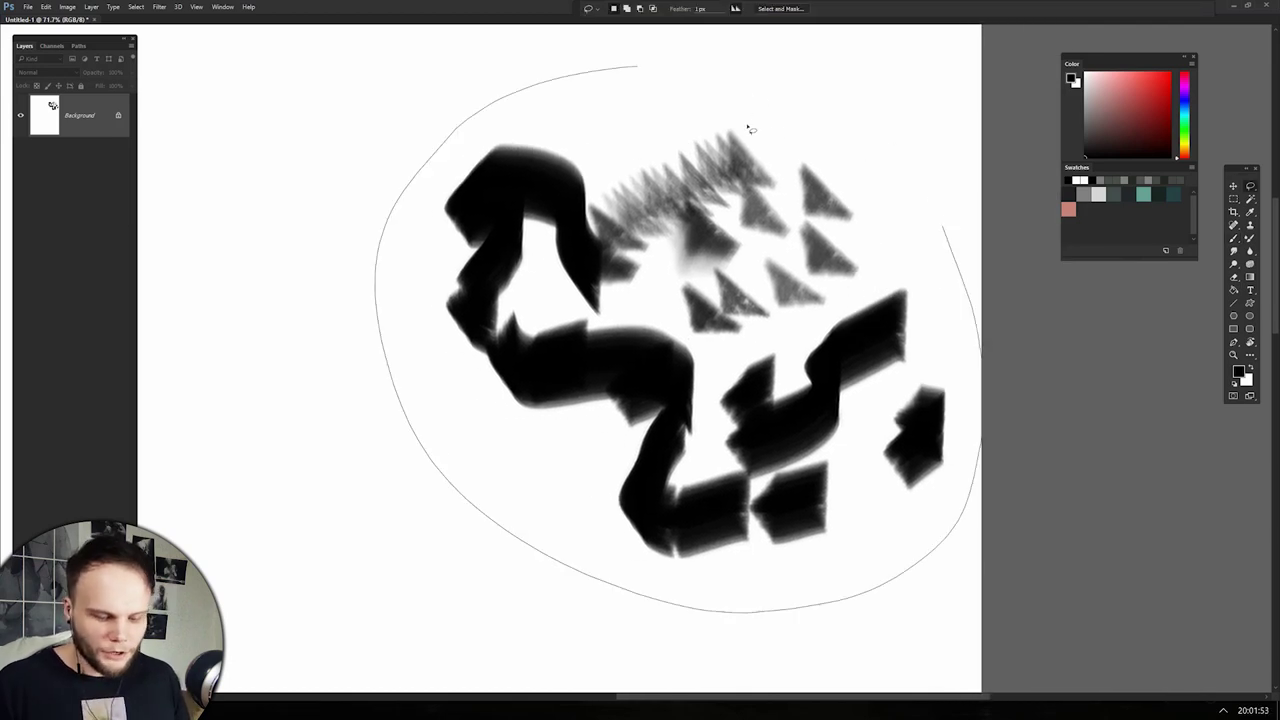
left_click_drag(750, 129, 700, 60)
key("ctrl+shift+x")
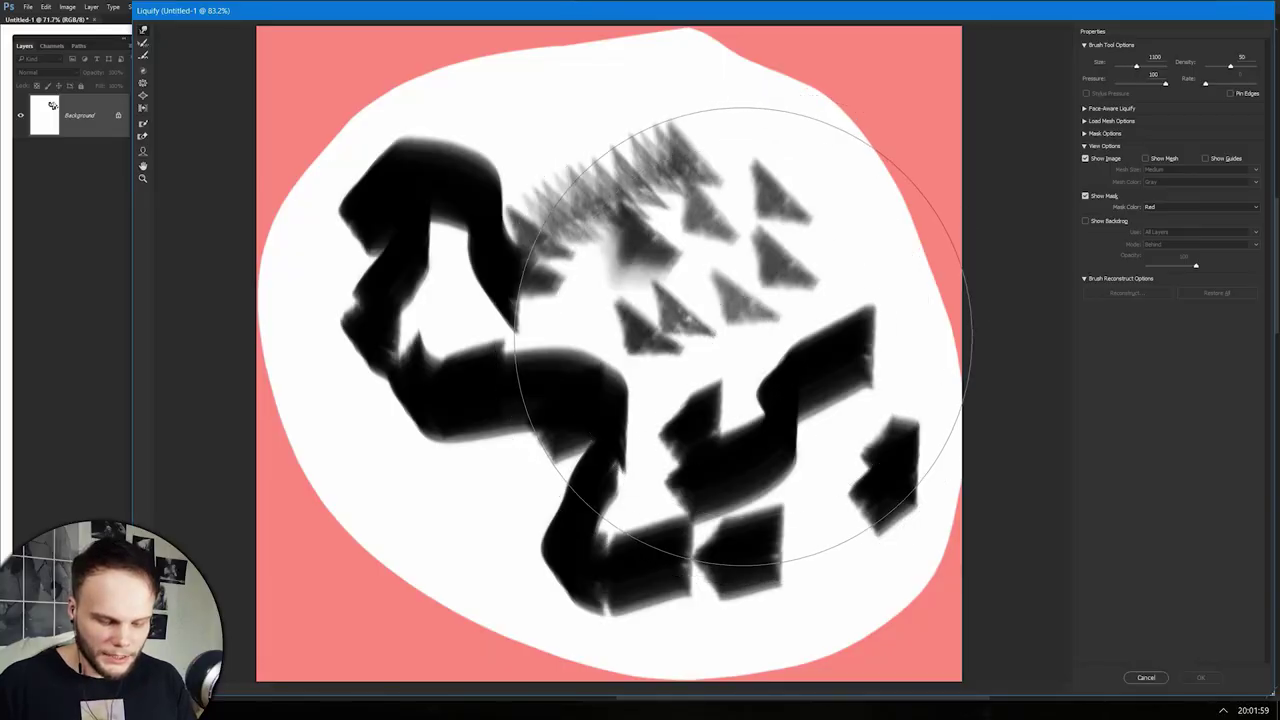
Adjust the Liquify forward warp brush to size 800 and push the black strokes and grey triangles around the middle
key("bracketleft")
key("bracketleft")
key("bracketleft")
key("bracketleft")
key("bracketleft")
key("bracketleft")
key("bracketleft")
key("bracketleft")
key("bracketleft")
key("bracketright")
key("bracketright")
key("bracketright")
key("bracketright")
key("bracketright")
key("bracketright")
key("bracketright")
key("bracketright")
key("bracketright")
key("bracketright")
key("bracketright")
key("bracketright")
key("bracketright")
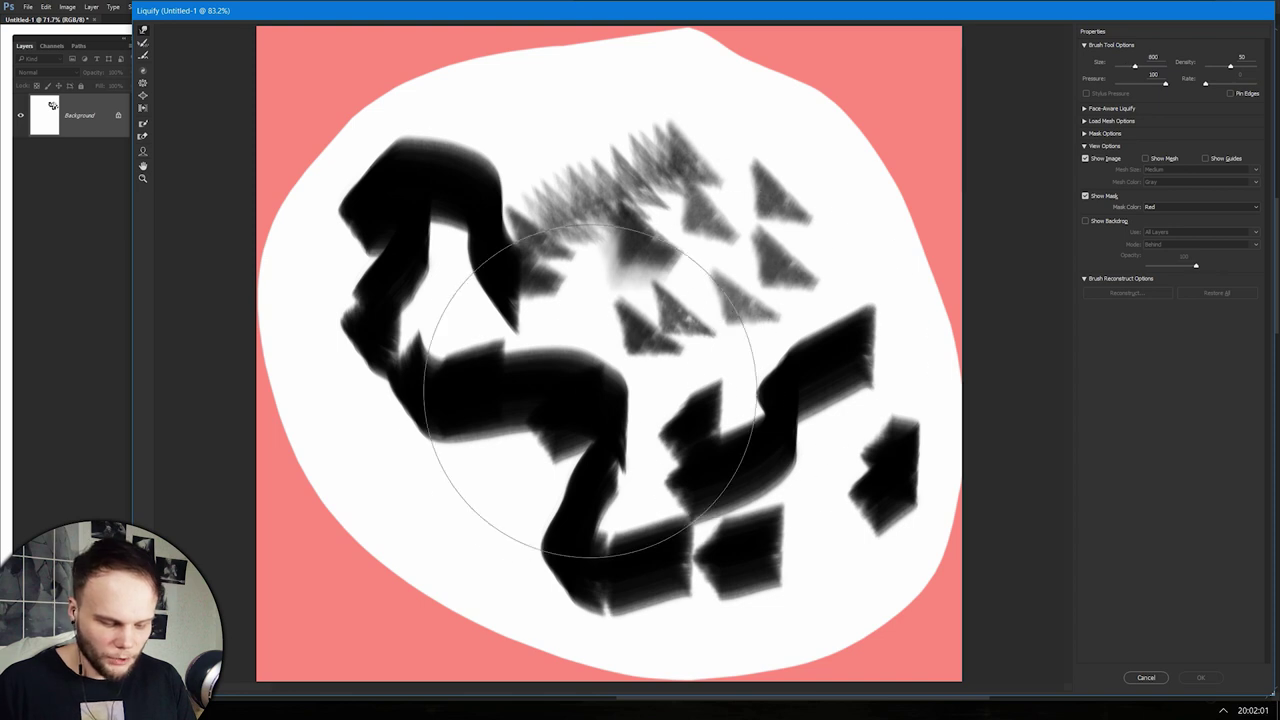
mouse_move(596, 367)
left_mouse_down()
mouse_move(634, 331)
mouse_move(621, 388)
left_mouse_up()
mouse_move(537, 412)
left_mouse_down()
mouse_move(616, 440)
mouse_move(757, 456)
mouse_move(836, 363)
mouse_move(792, 281)
mouse_move(805, 215)
left_mouse_up()
mouse_move(638, 278)
left_mouse_down()
mouse_move(694, 400)
mouse_move(663, 434)
mouse_move(600, 206)
mouse_move(512, 210)
left_mouse_up()
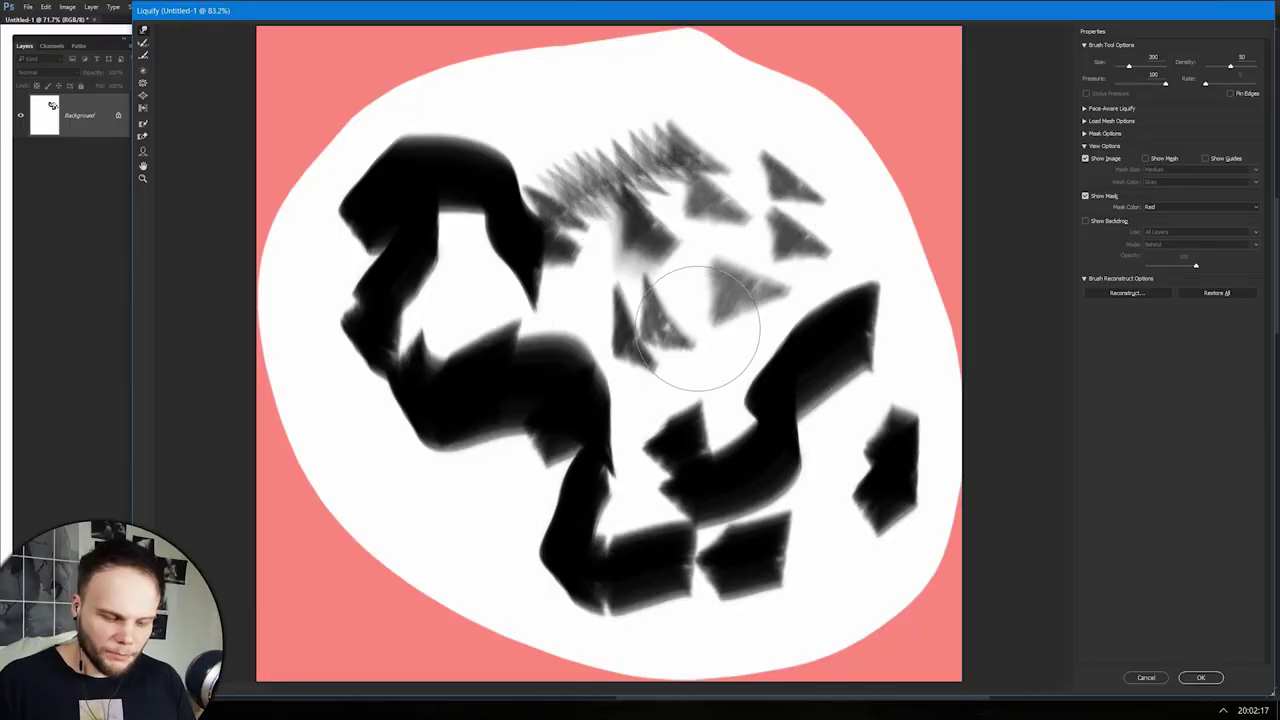
Adjust the Liquify brush to size 700 and push the artwork again near the middle of the preview
key("bracketright")
key("bracketright")
key("bracketright")
key("bracketright")
key("bracketright")
key("bracketright")
key("bracketright")
key("bracketleft")
key("bracketleft")
key("bracketleft")
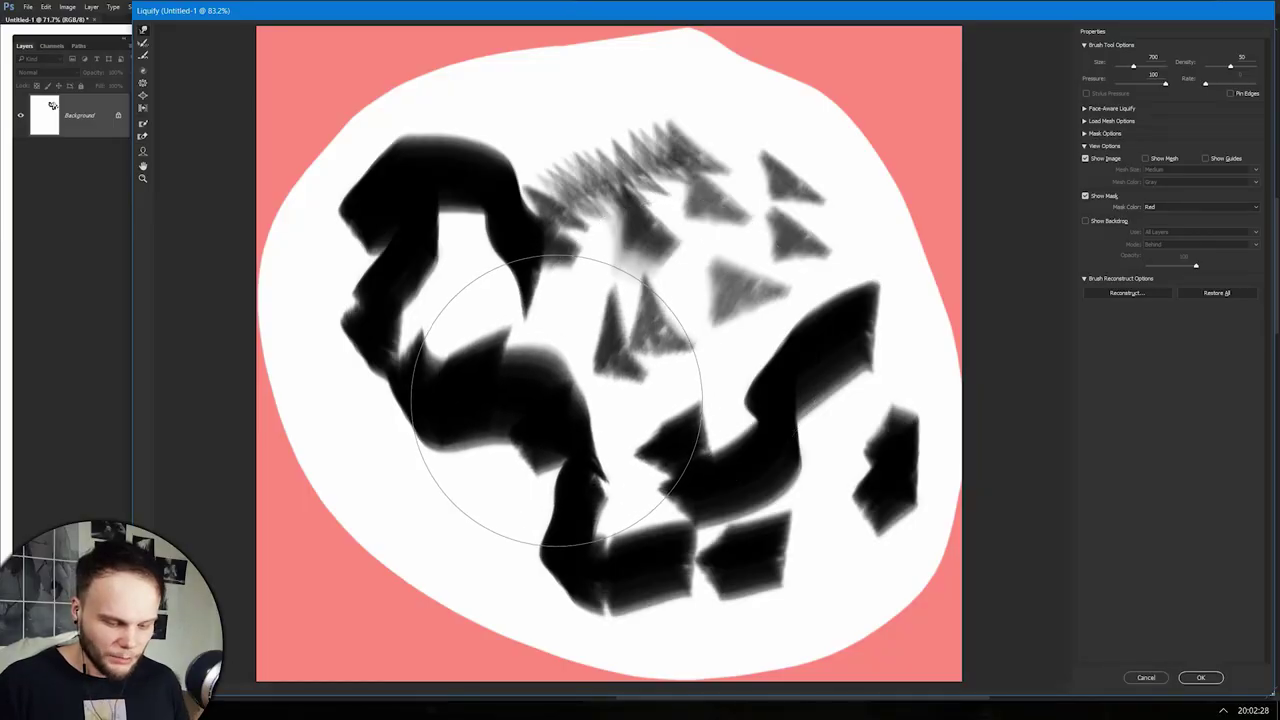
left_click_drag(622, 208, 577, 233)
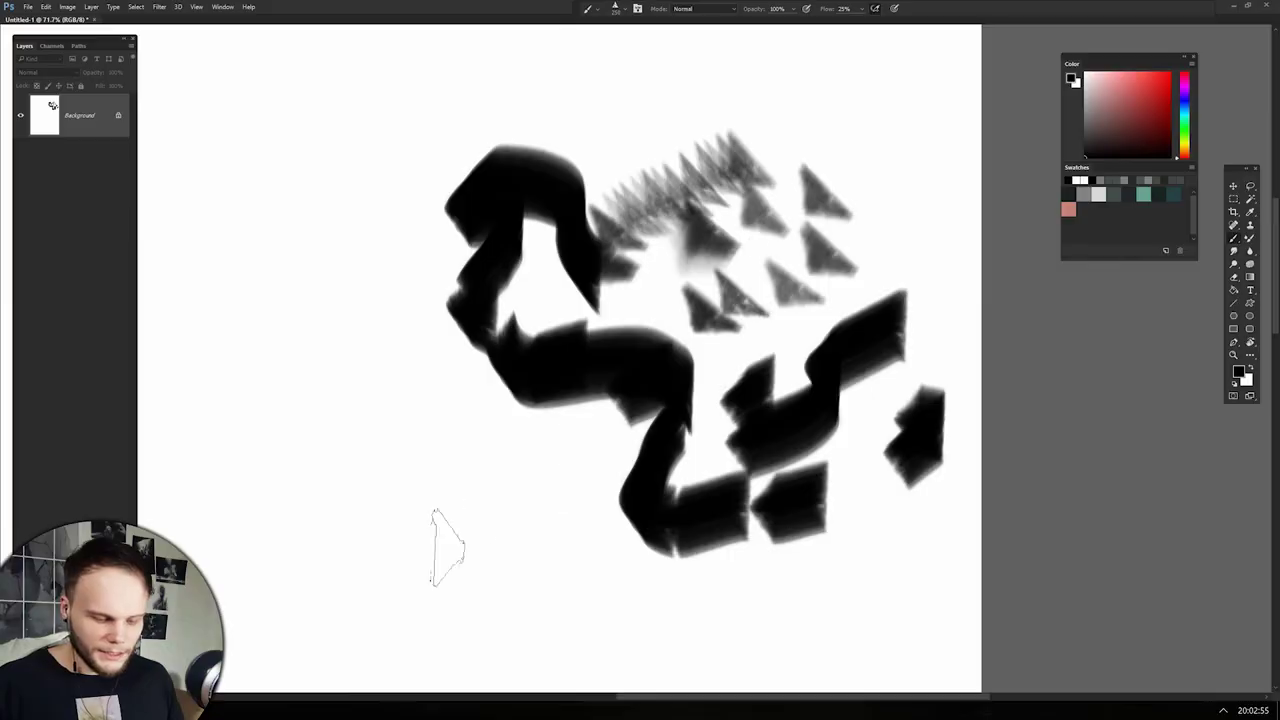
Paint broad zigzag black strokes at 25% flow over the grey triangles and down the lower part of the drawing
mouse_move(690, 160)
left_mouse_down()
mouse_move(760, 140)
mouse_move(835, 150)
left_mouse_up()
mouse_move(872, 190)
left_mouse_down()
mouse_move(722, 325)
mouse_move(597, 300)
mouse_move(345, 400)
left_mouse_up()
left_click_drag(414, 443, 560, 680)
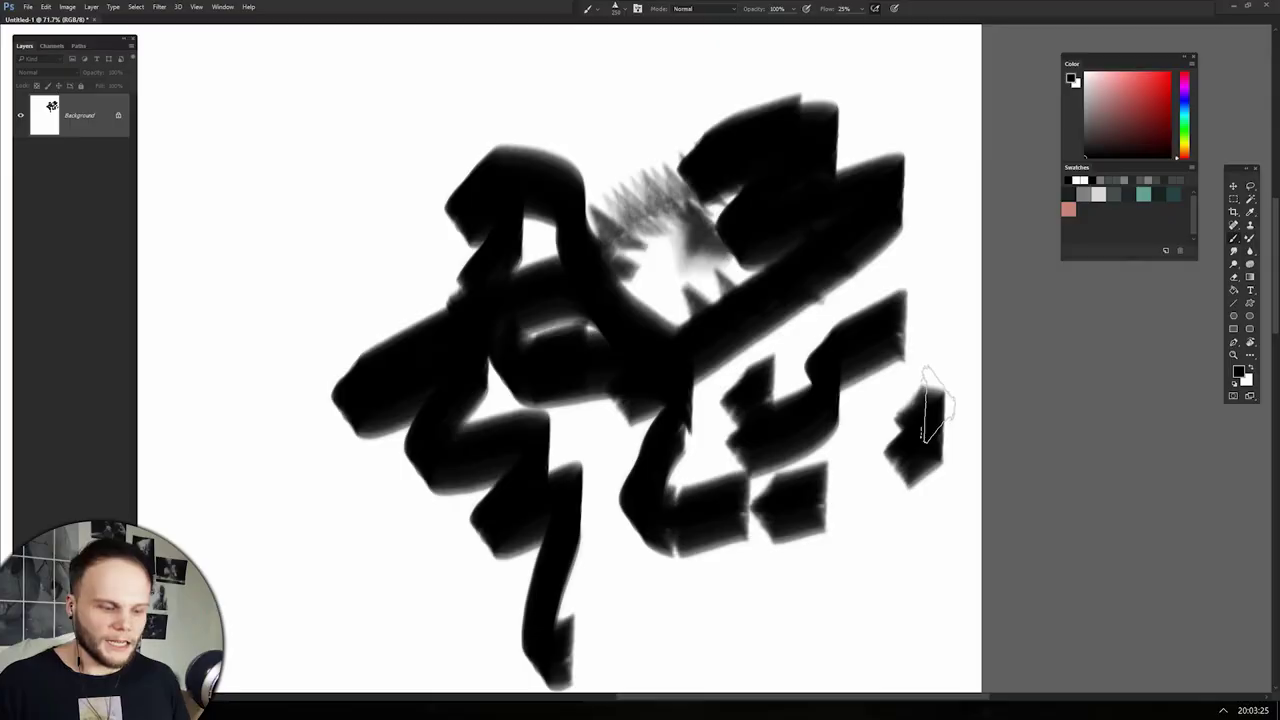
key("ctrl+shift+s")
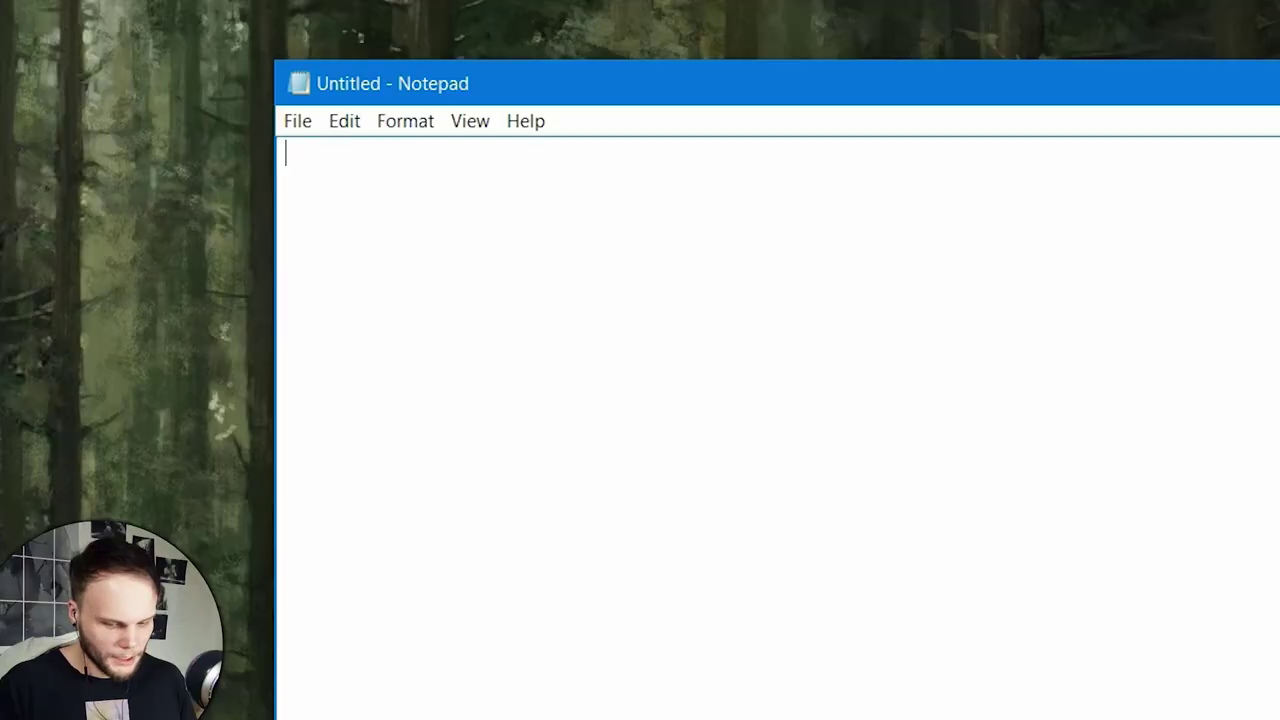
In a blank Notepad document, enter the comment "# Use WinTab" and select PSUserConfig.txt in the file dialog
type("# UY")
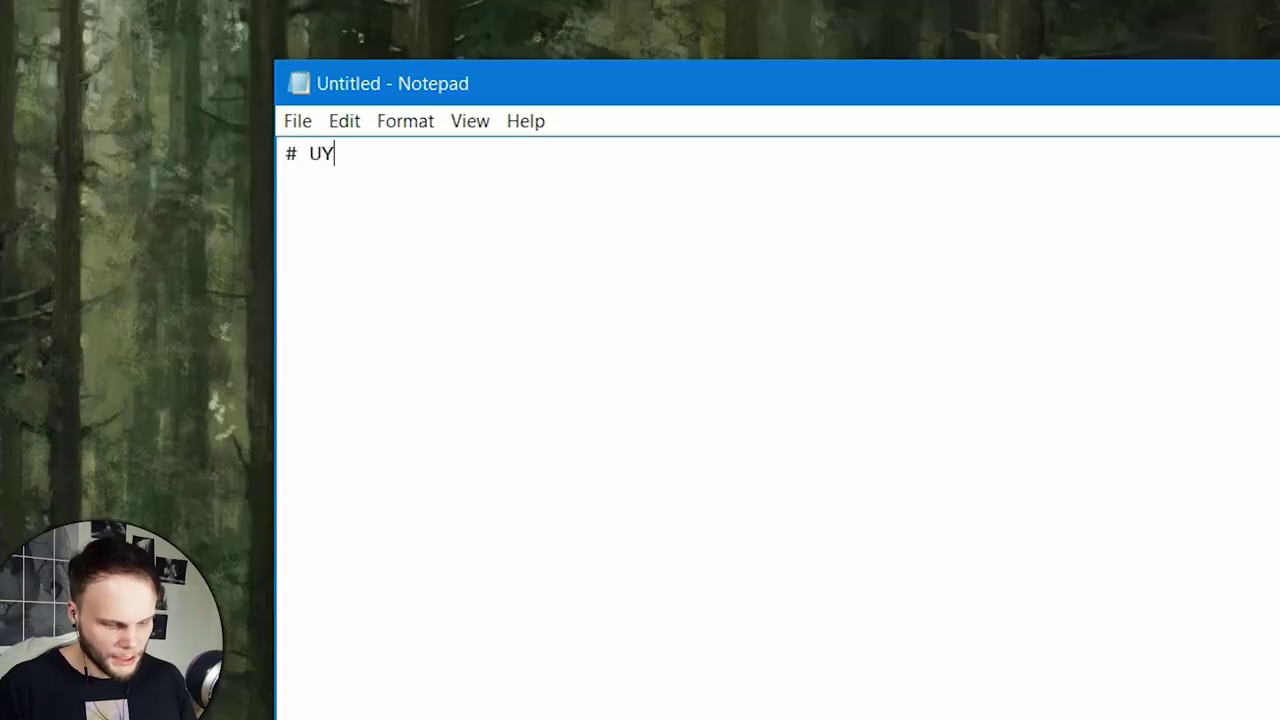
key("BackSpace")
type("se WinTav")
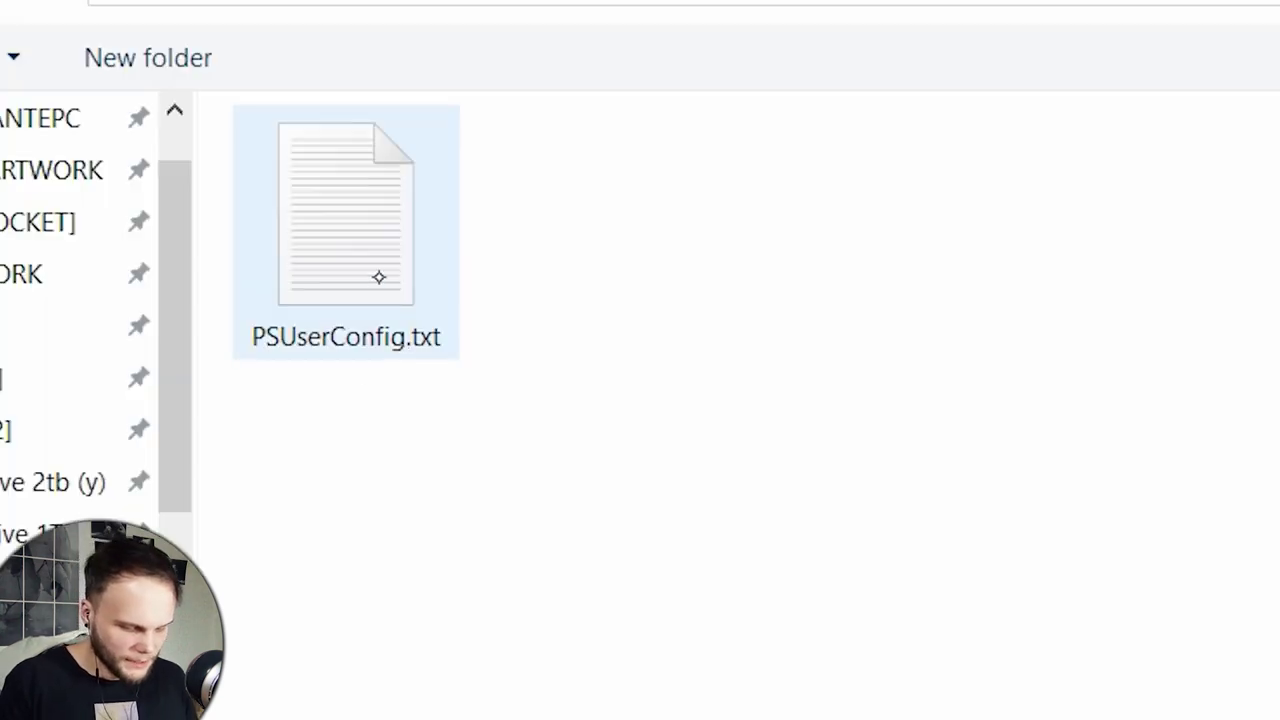
left_click(378, 277)
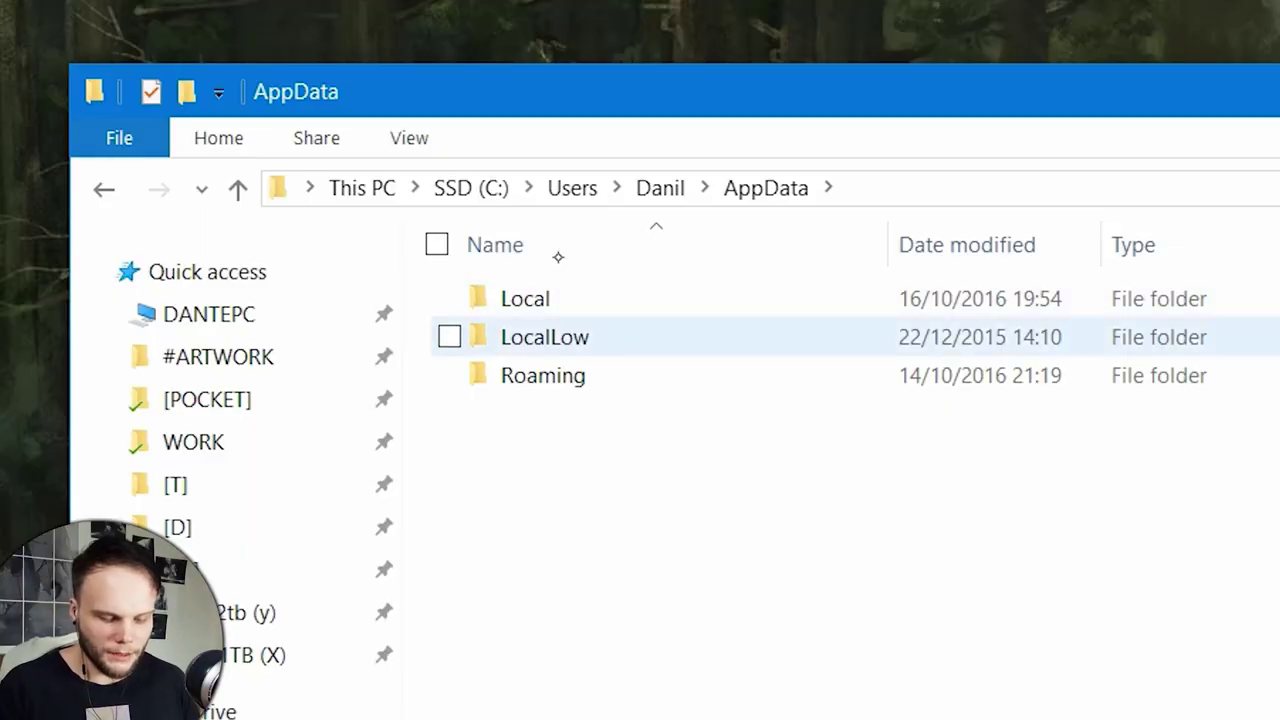
In File Explorer, open the Adobe Photoshop CC 2015.5 Settings folder inside AppData\Roaming\Adobe\Adobe Photoshop CC 2015.5 and look through its files
double_click(576, 376)
double_click(600, 299)
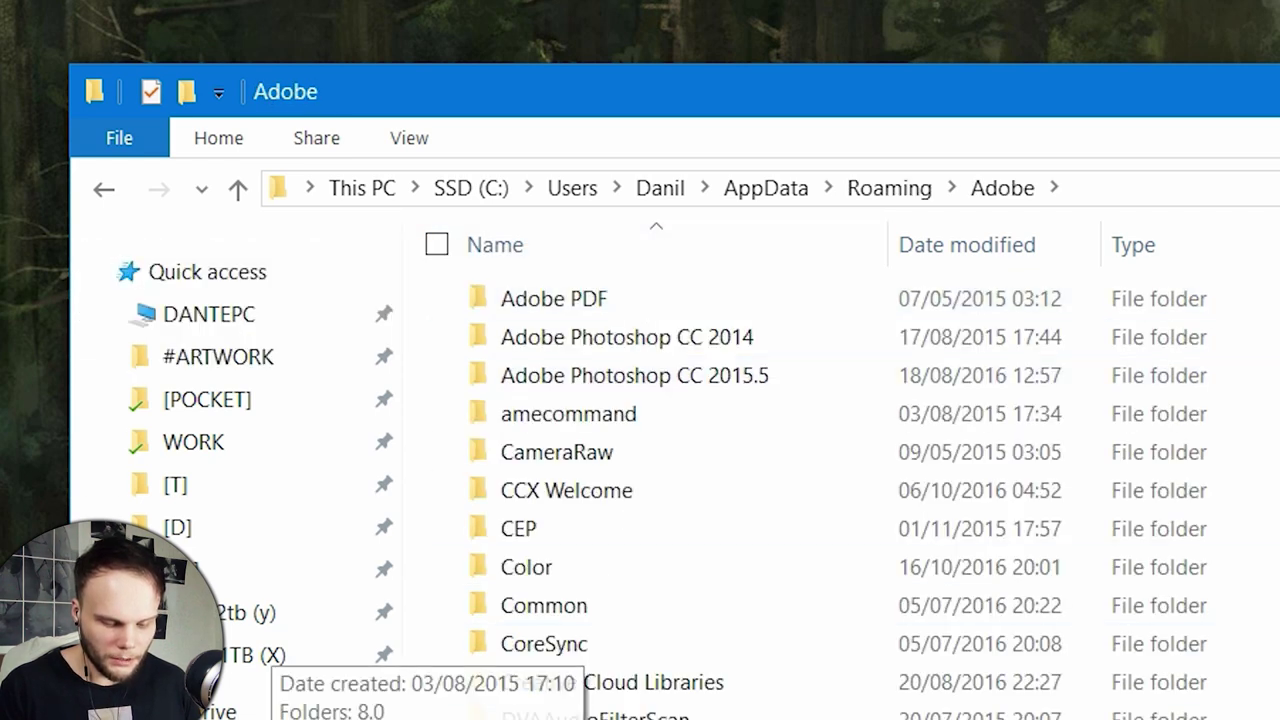
double_click(722, 376)
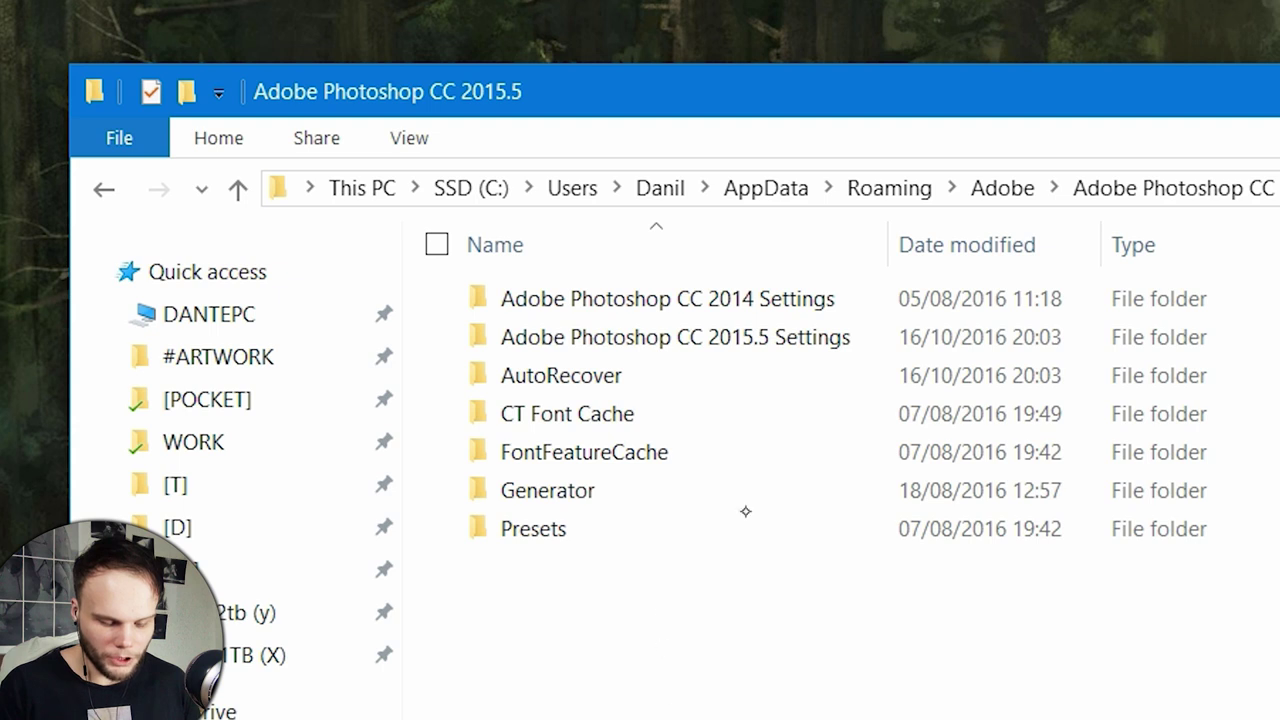
double_click(560, 337)
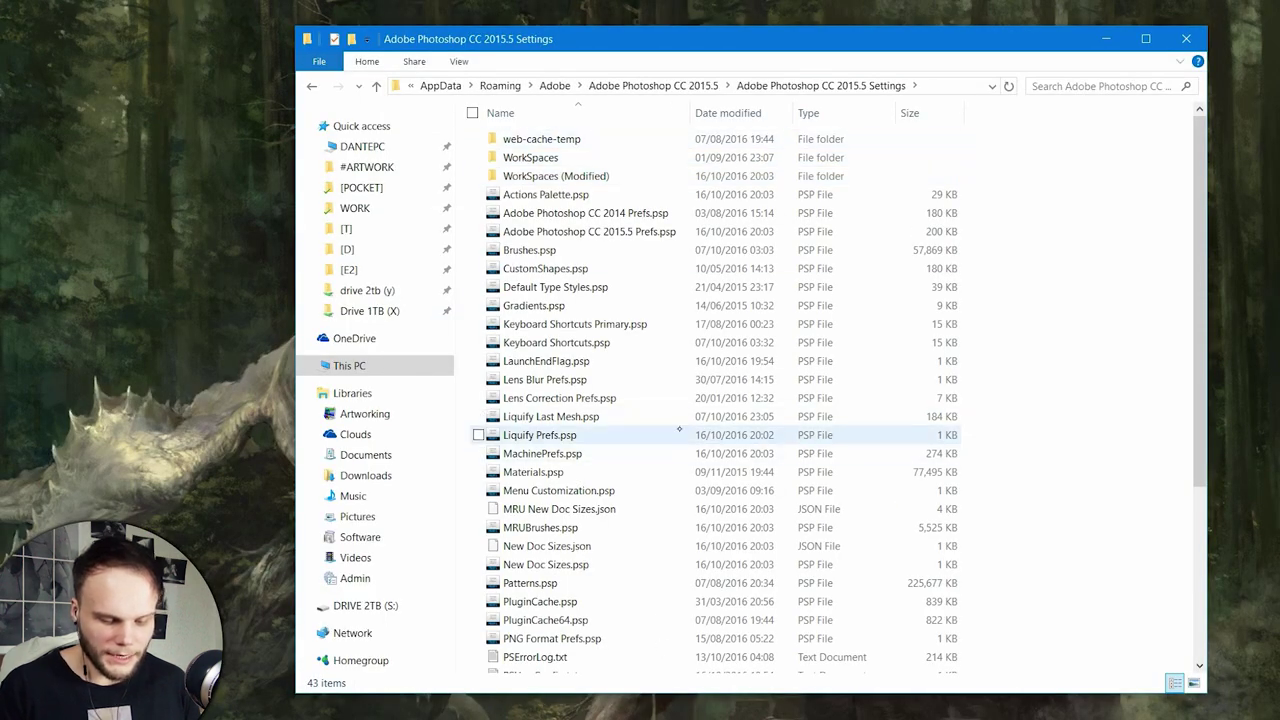
scroll(1158, 339, "down", 5)
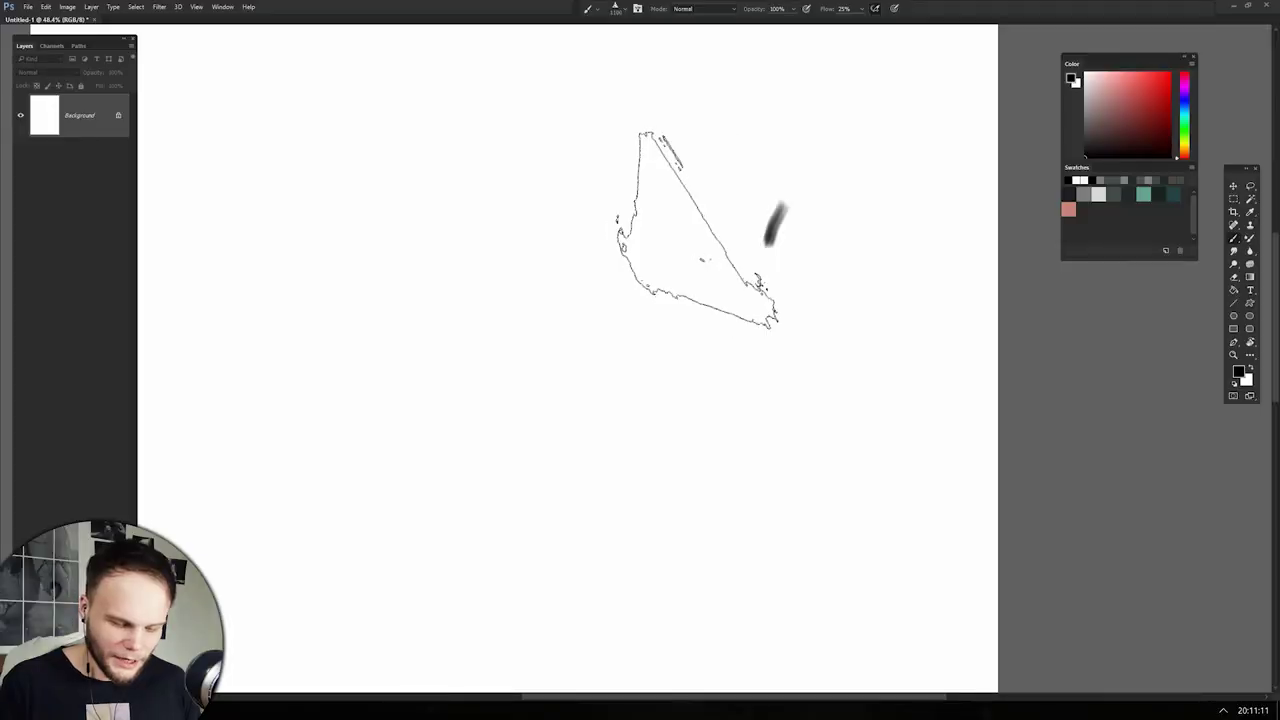
In Photoshop, paint long diagonal test strokes with the large triangular brush at 25% flow, undoing one between attempts
scroll(721, 371, "up", 5)
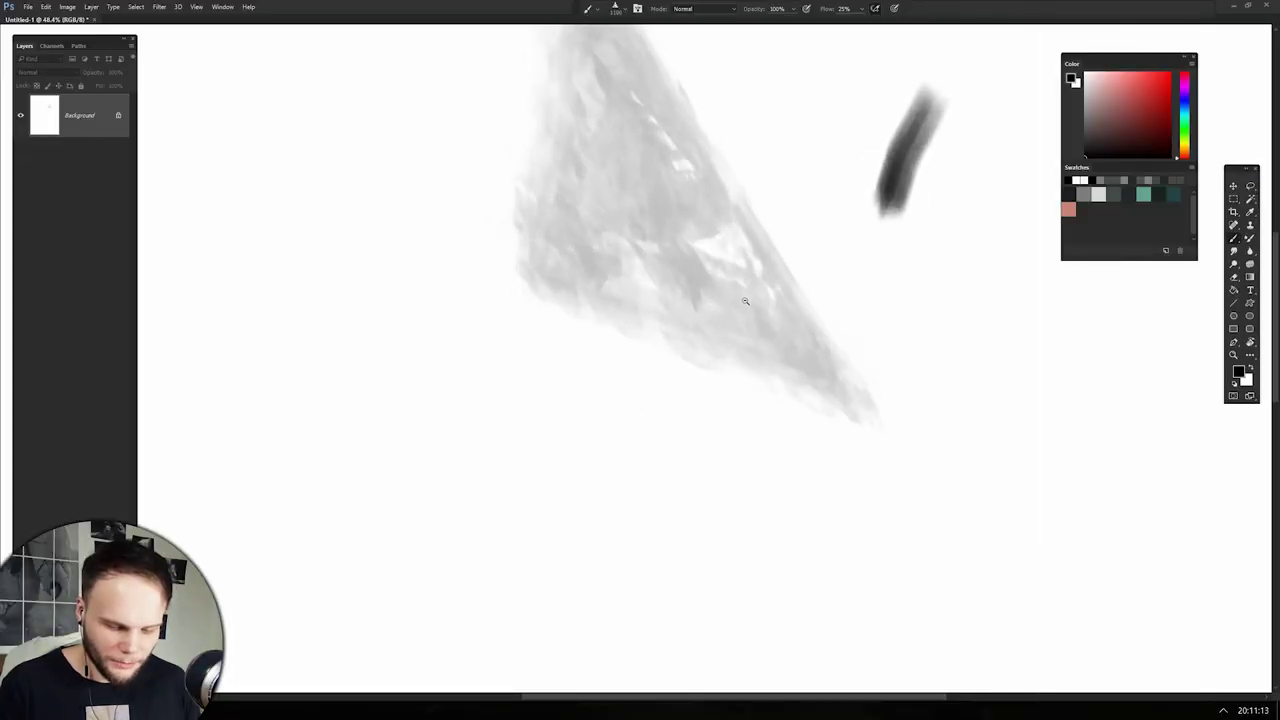
scroll(721, 371, "up", 3)
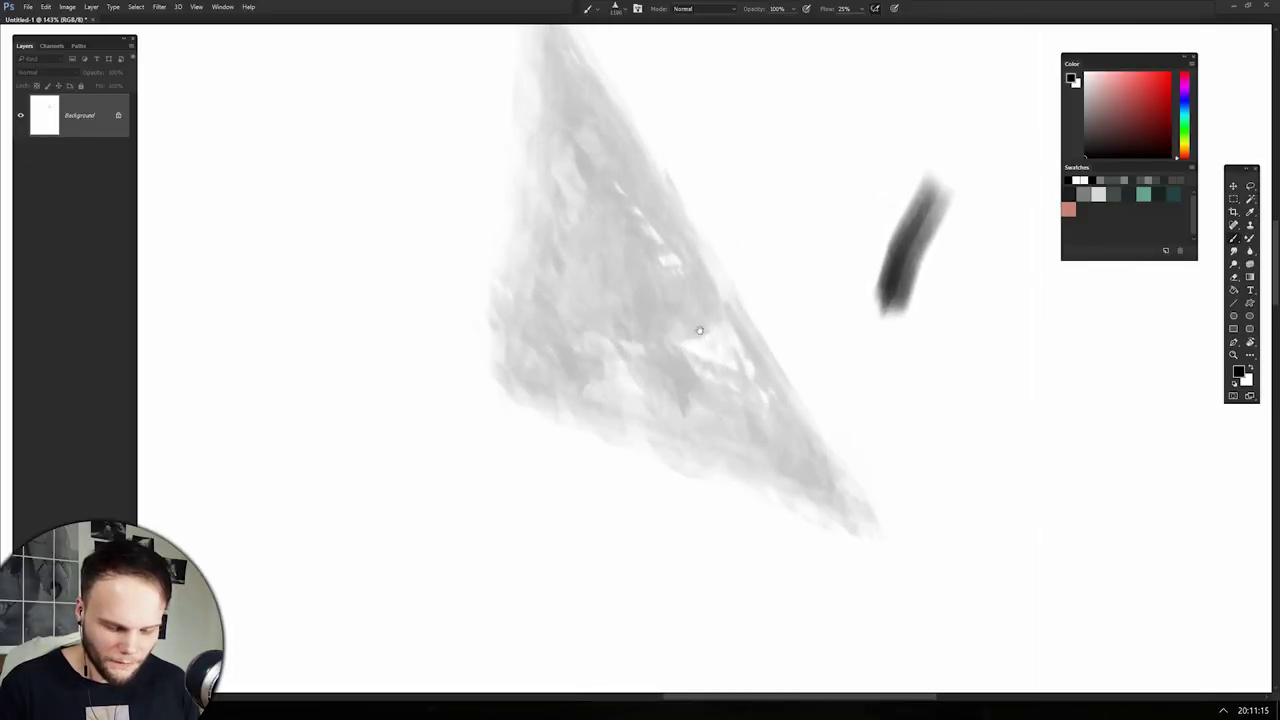
scroll(759, 380, "down", 5)
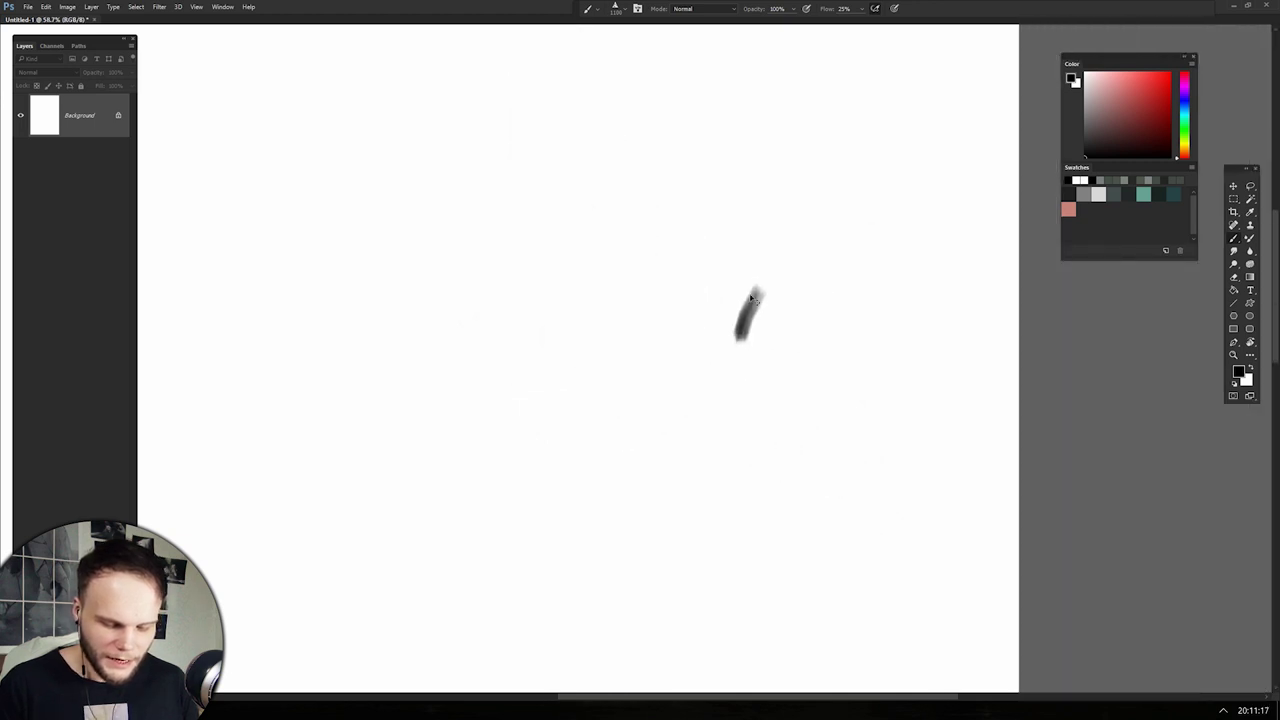
mouse_move(779, 168)
left_mouse_down()
mouse_move(669, 357)
mouse_move(637, 451)
mouse_move(660, 540)
mouse_move(630, 560)
left_mouse_up()
key("ctrl+z")
mouse_move(743, 206)
left_mouse_down()
mouse_move(646, 383)
mouse_move(641, 429)
left_mouse_up()
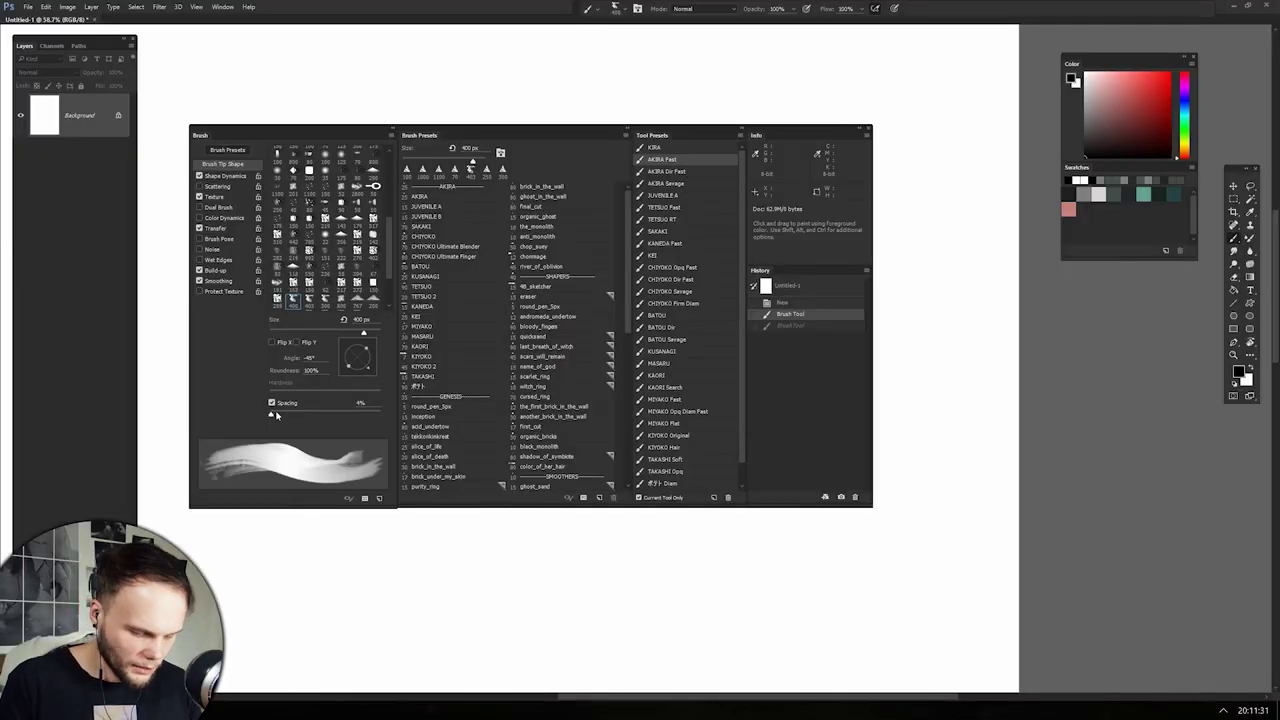
Paint broad curved black test strokes with the AKIRA Fast brush at 100% flow on the blank canvas
mouse_move(786, 129)
left_mouse_down()
mouse_move(700, 200)
mouse_move(600, 314)
left_mouse_up()
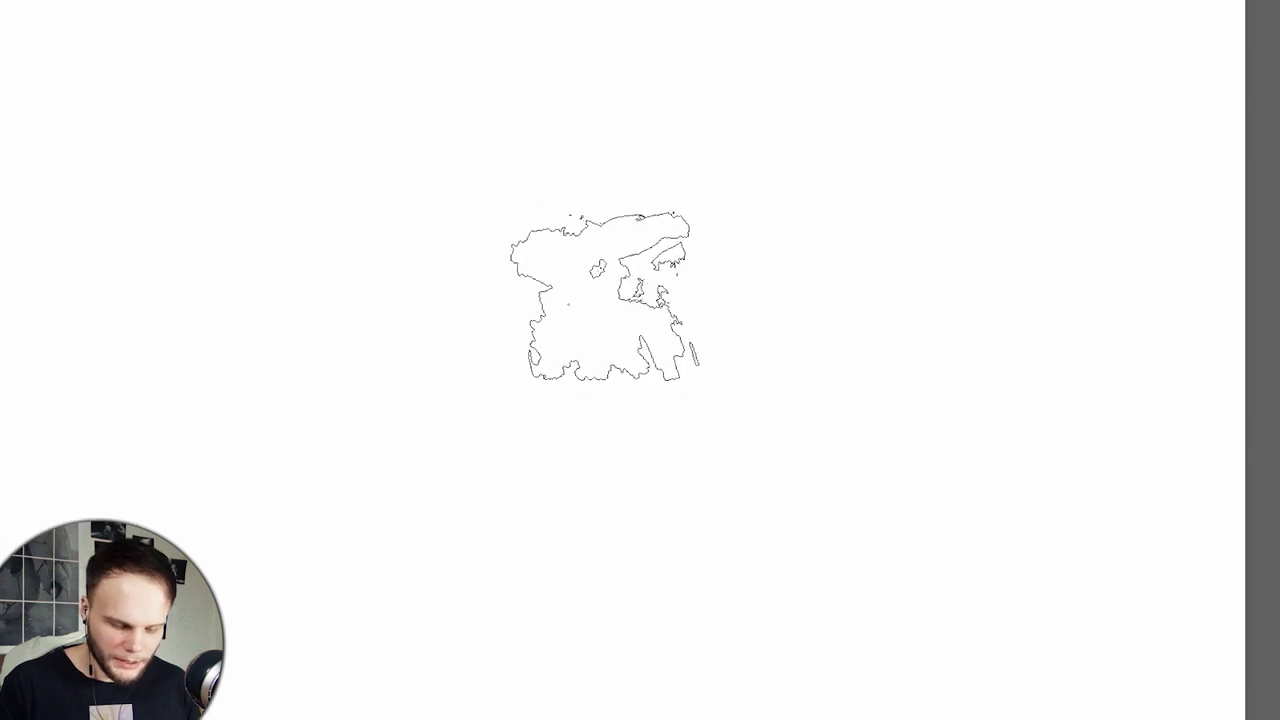
mouse_move(530, 320)
left_mouse_down()
mouse_move(720, 190)
mouse_move(1028, 46)
mouse_move(1000, 65)
left_mouse_up()
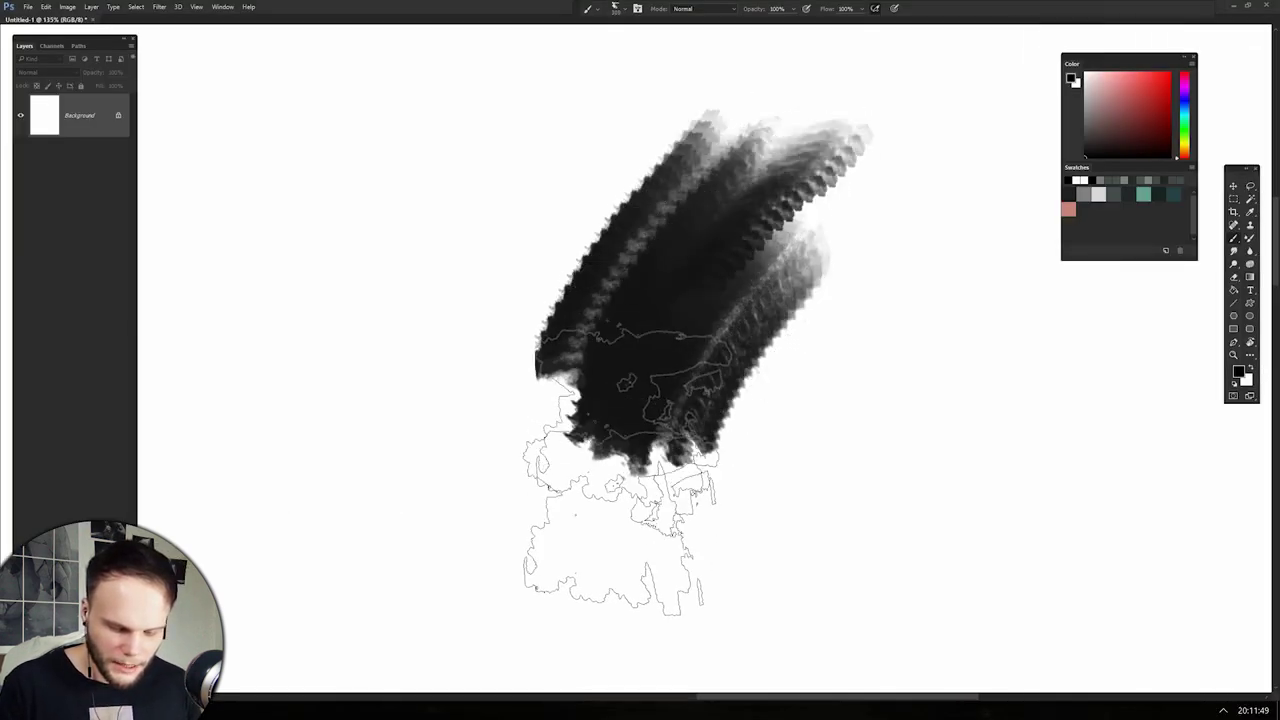
left_click_drag(614, 514, 590, 600)
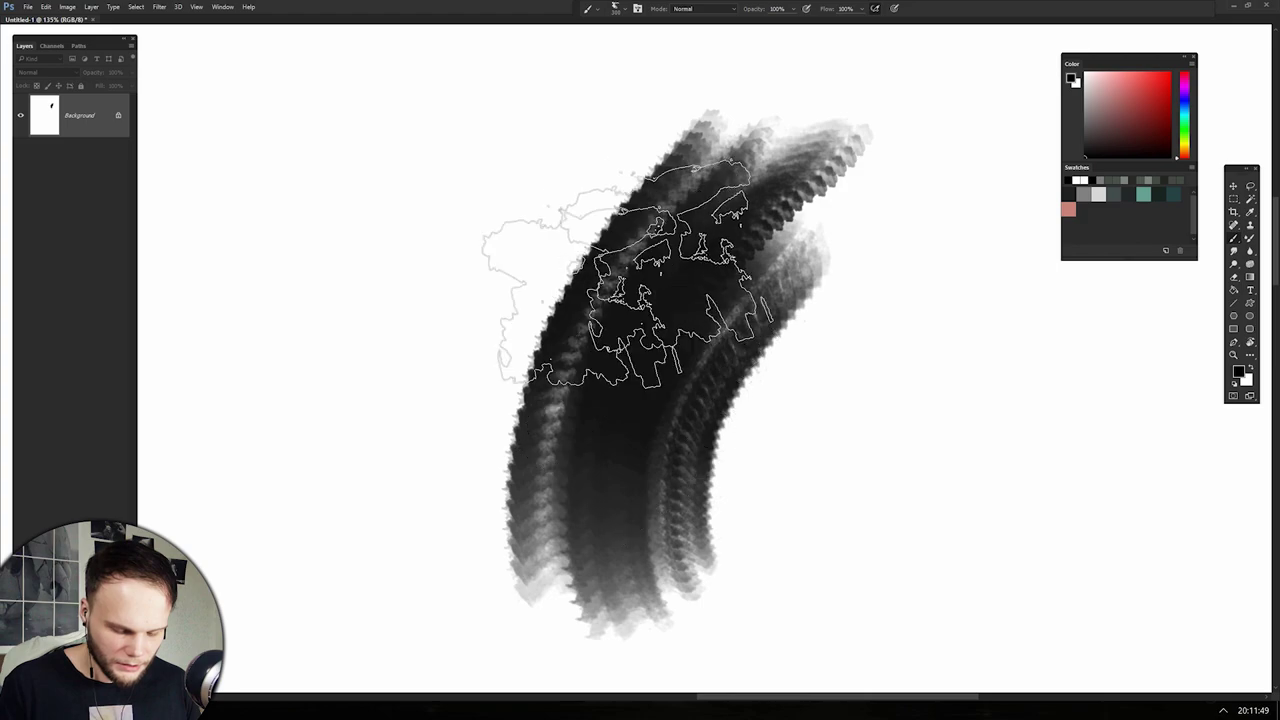
left_click(781, 435, "alt")
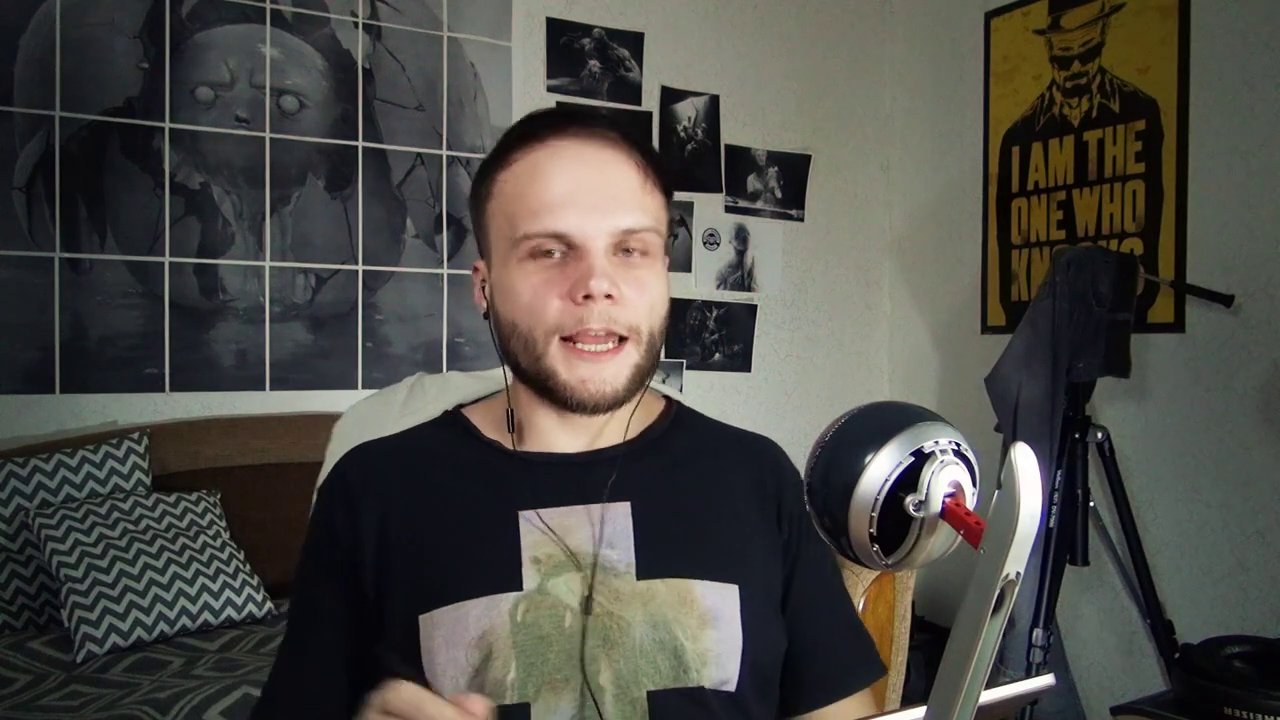
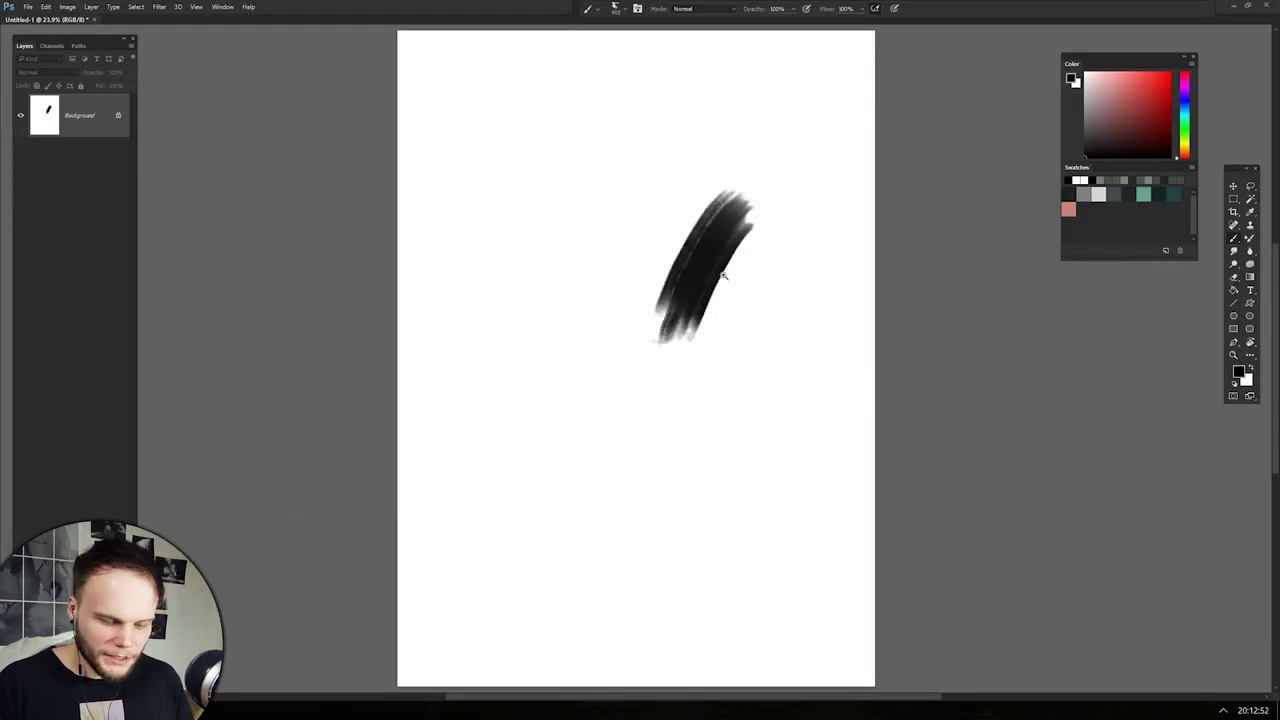
Paint large overlapping black strokes fanning out from the middle of the canvas with the same textured brush
scroll(745, 288, "up", 1)
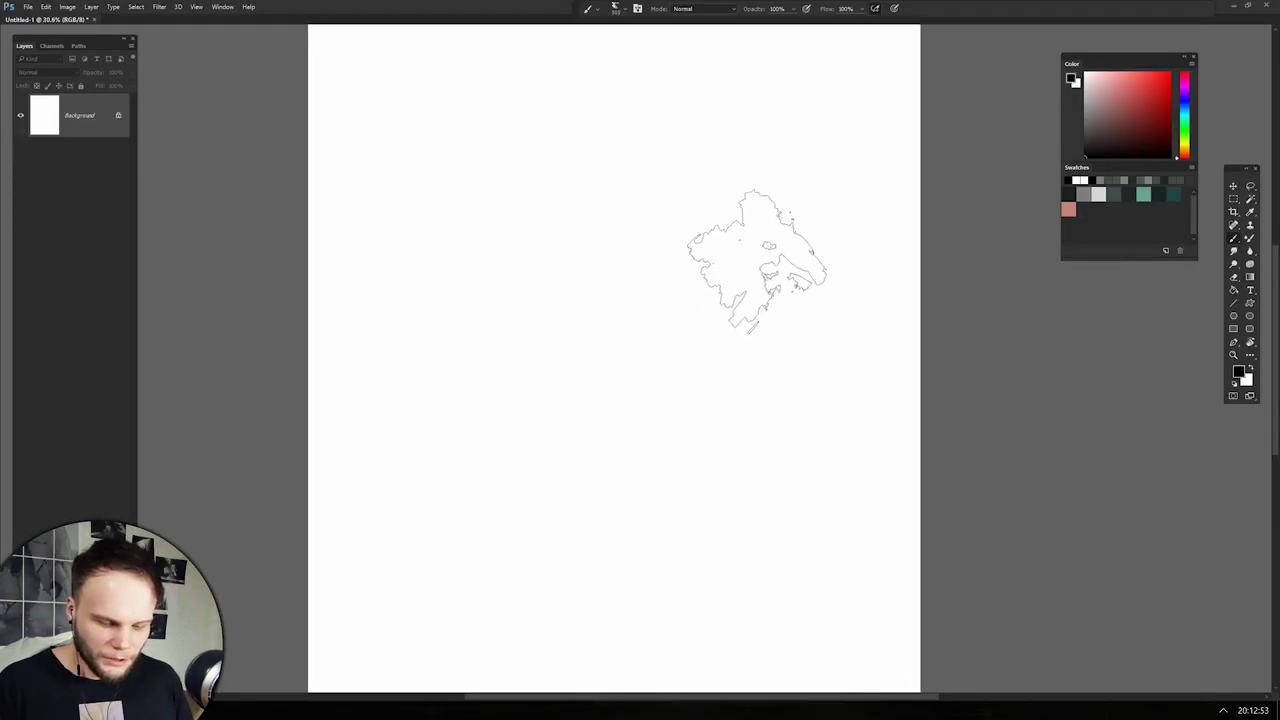
left_click_drag(757, 260, 700, 335)
mouse_move(630, 270)
left_mouse_down()
mouse_move(708, 480)
mouse_move(640, 455)
left_mouse_up()
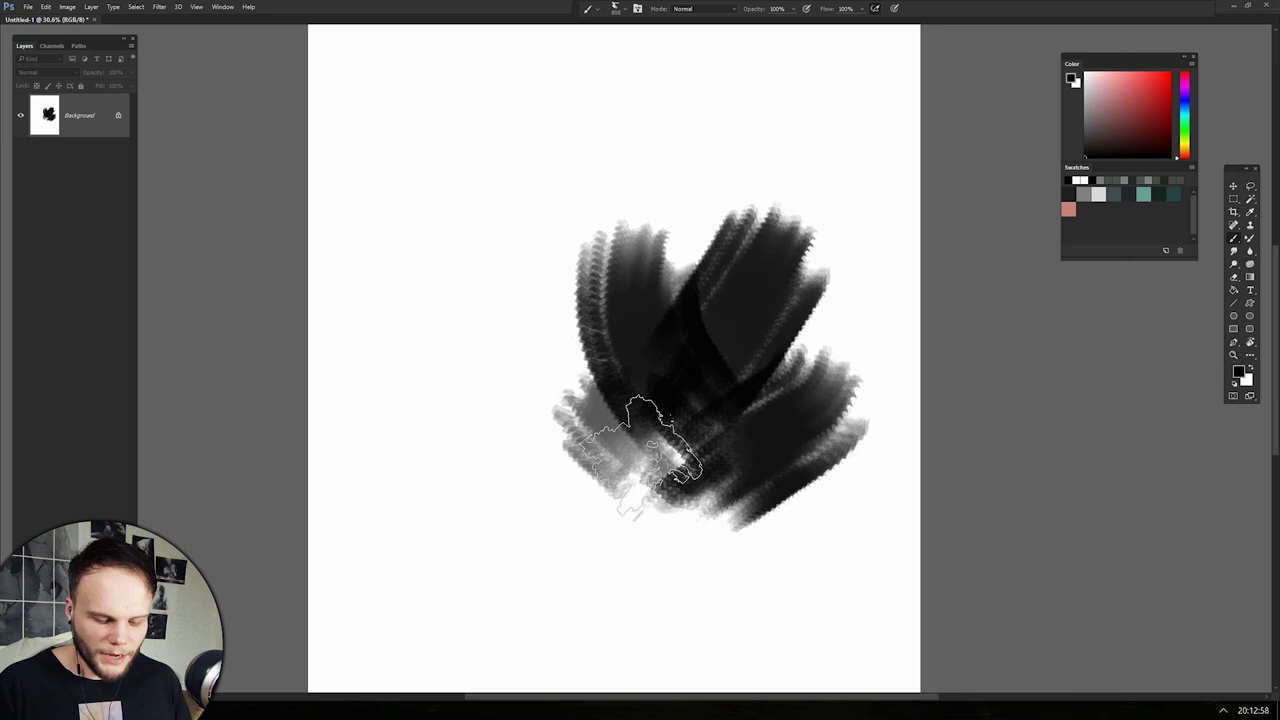
mouse_move(595, 520)
left_mouse_down()
mouse_move(643, 600)
mouse_move(590, 560)
left_mouse_up()
scroll(760, 300, "up", 4)
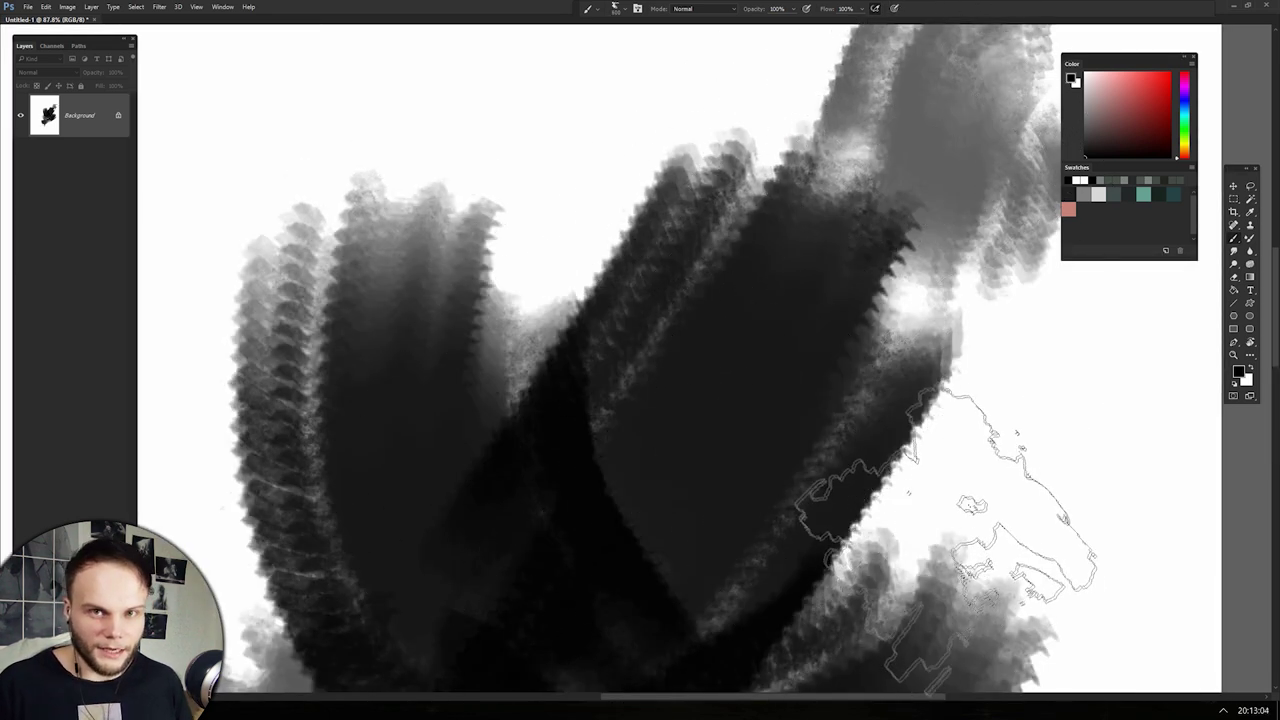
Paint light and mid grey over the central black strokes, and add short diagonal grey strokes above them with a smaller brush
mouse_move(700, 160)
left_mouse_down()
mouse_move(657, 275)
mouse_move(775, 178)
mouse_move(690, 300)
left_mouse_up()
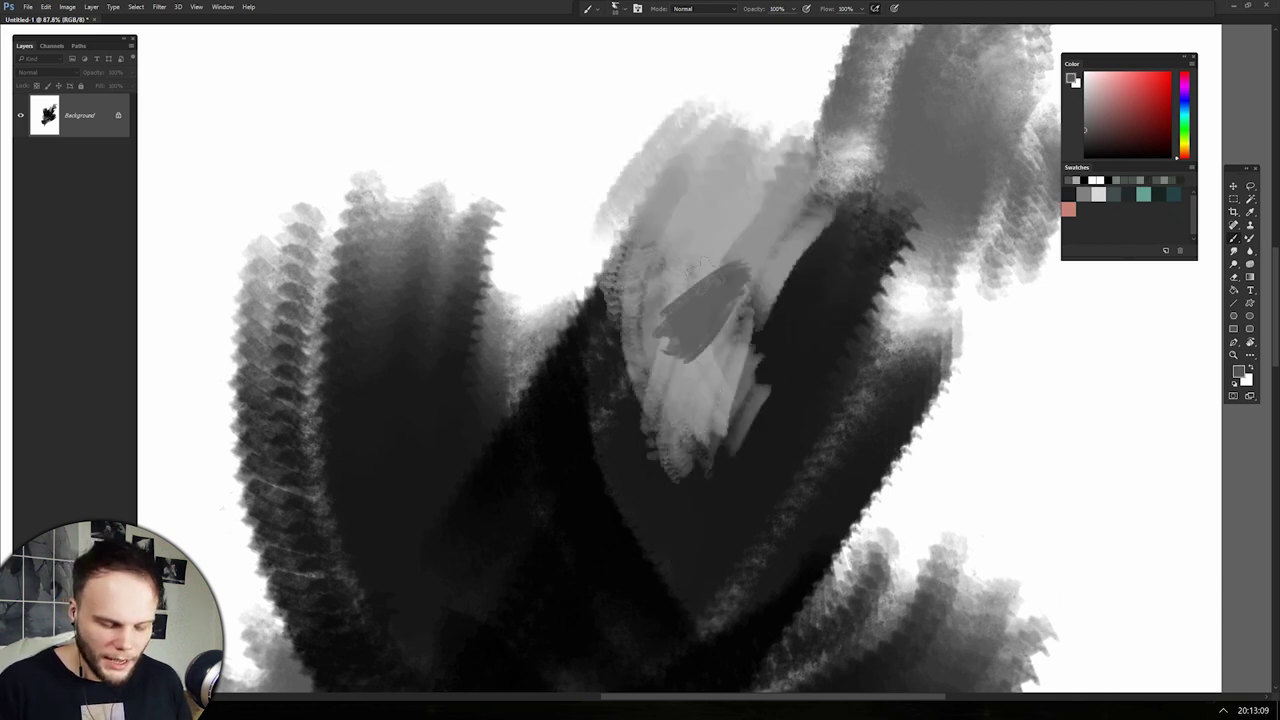
scroll(660, 178, "up", 3)
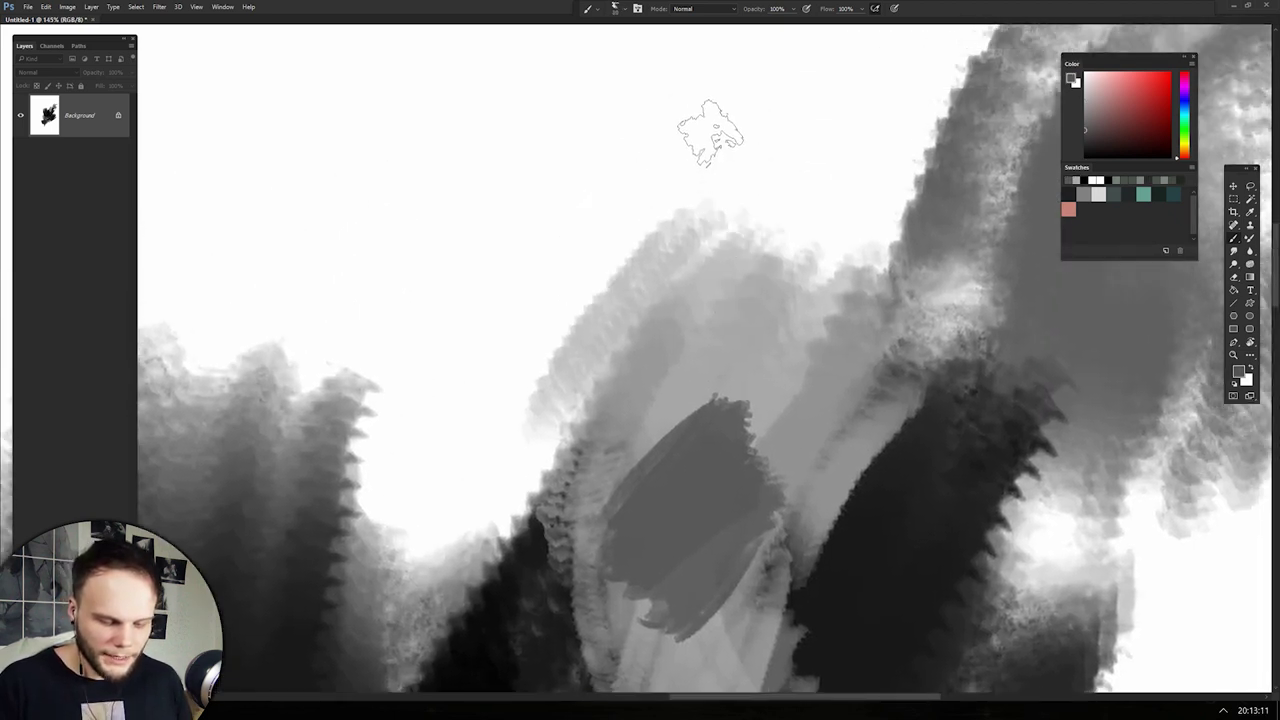
left_click_drag(790, 105, 760, 255)
left_click_drag(855, 95, 790, 280)
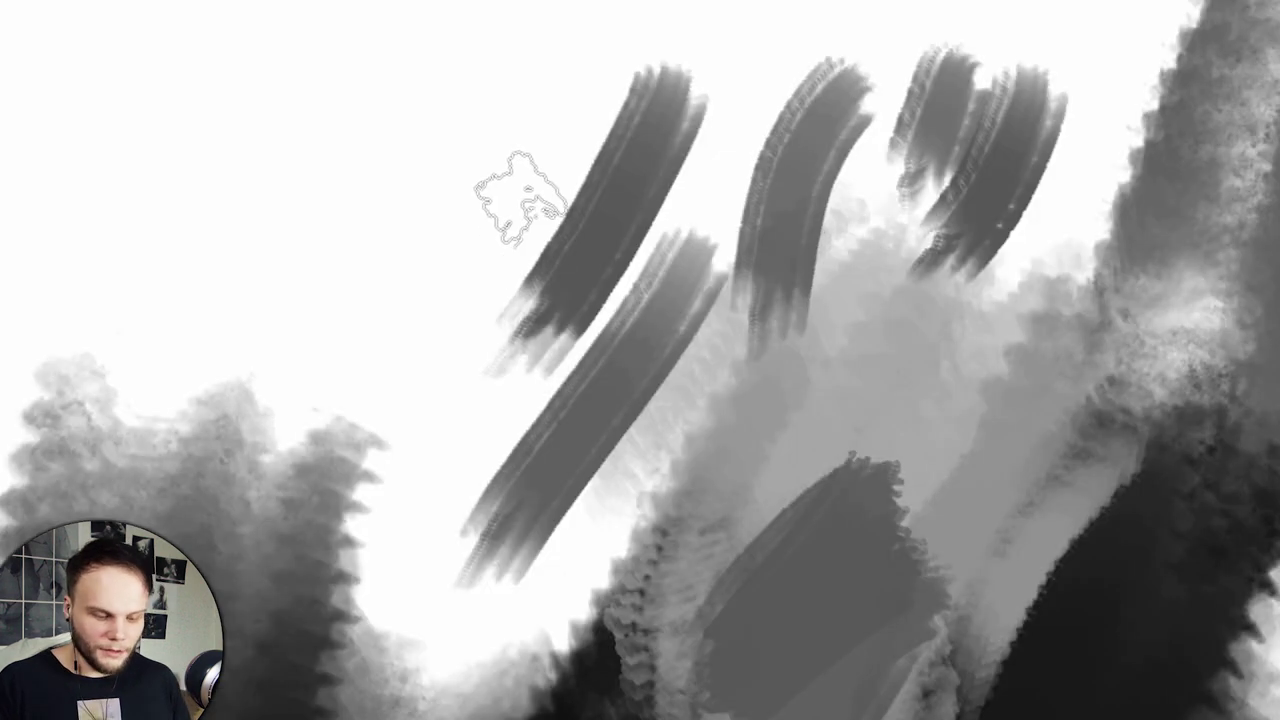
left_click_drag(528, 140, 395, 335)
left_click_drag(505, 315, 385, 520)
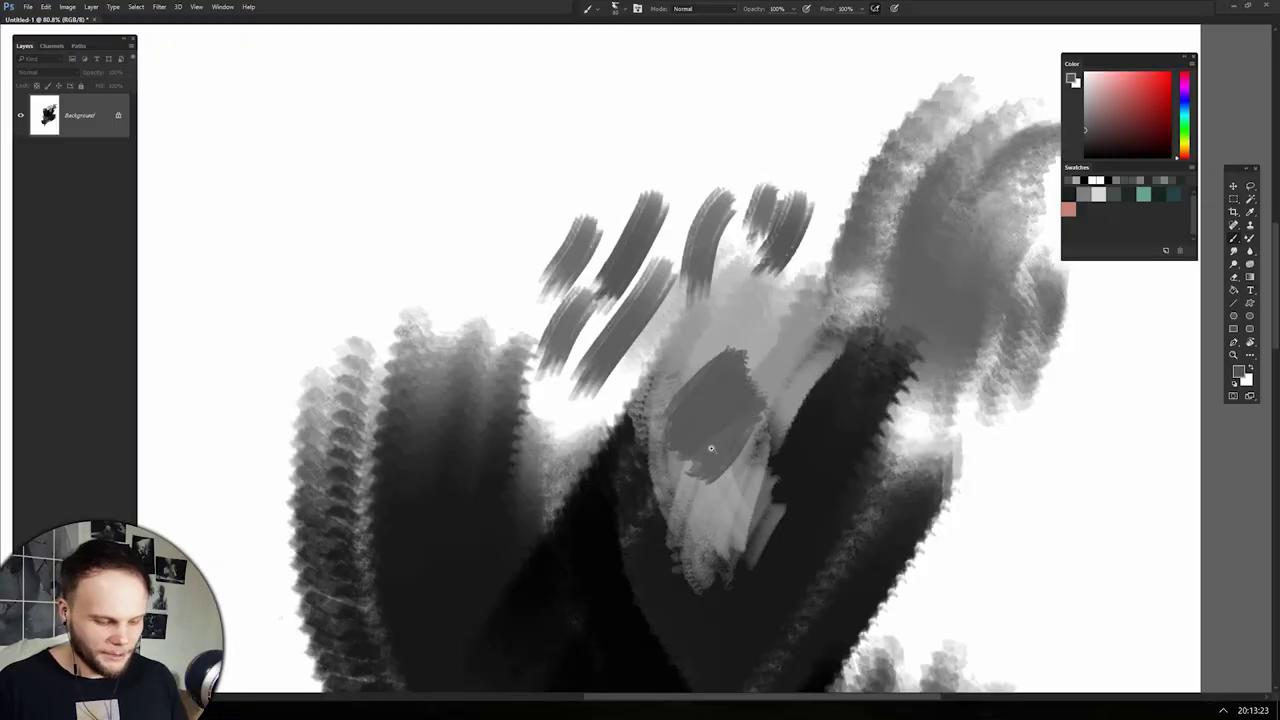
key("ctrl+0")
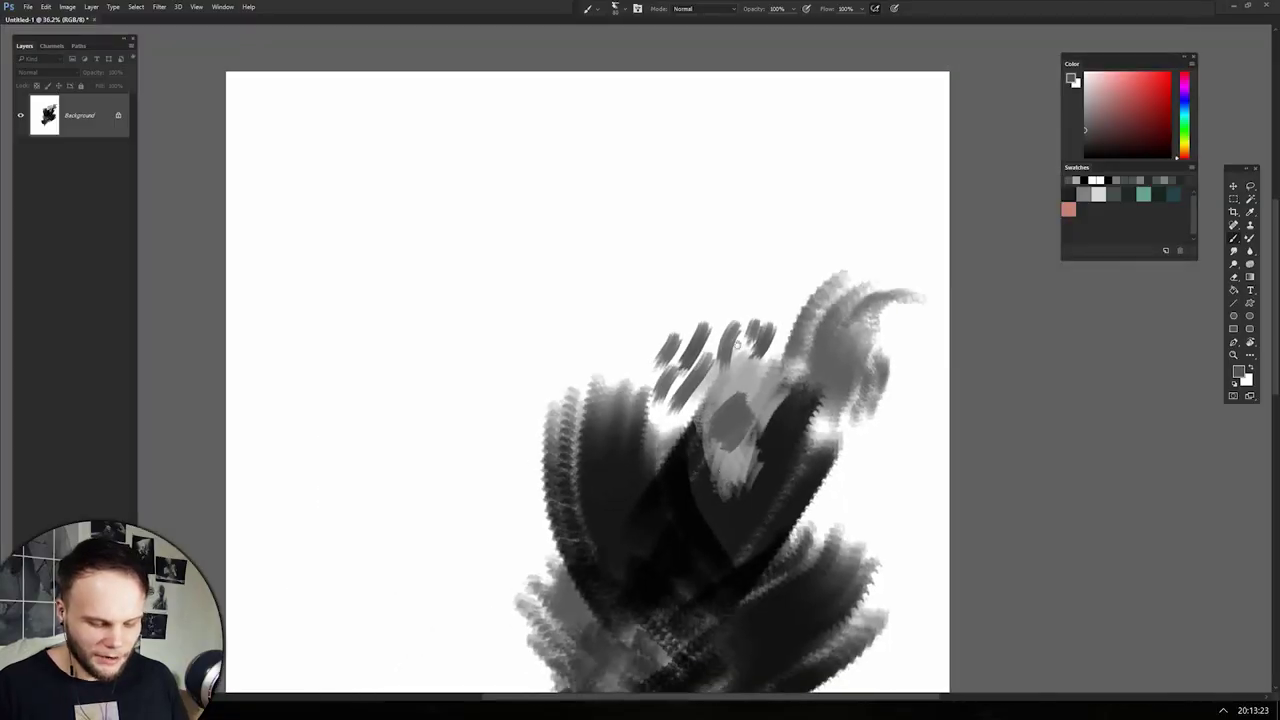
scroll(755, 377, "up", 3)
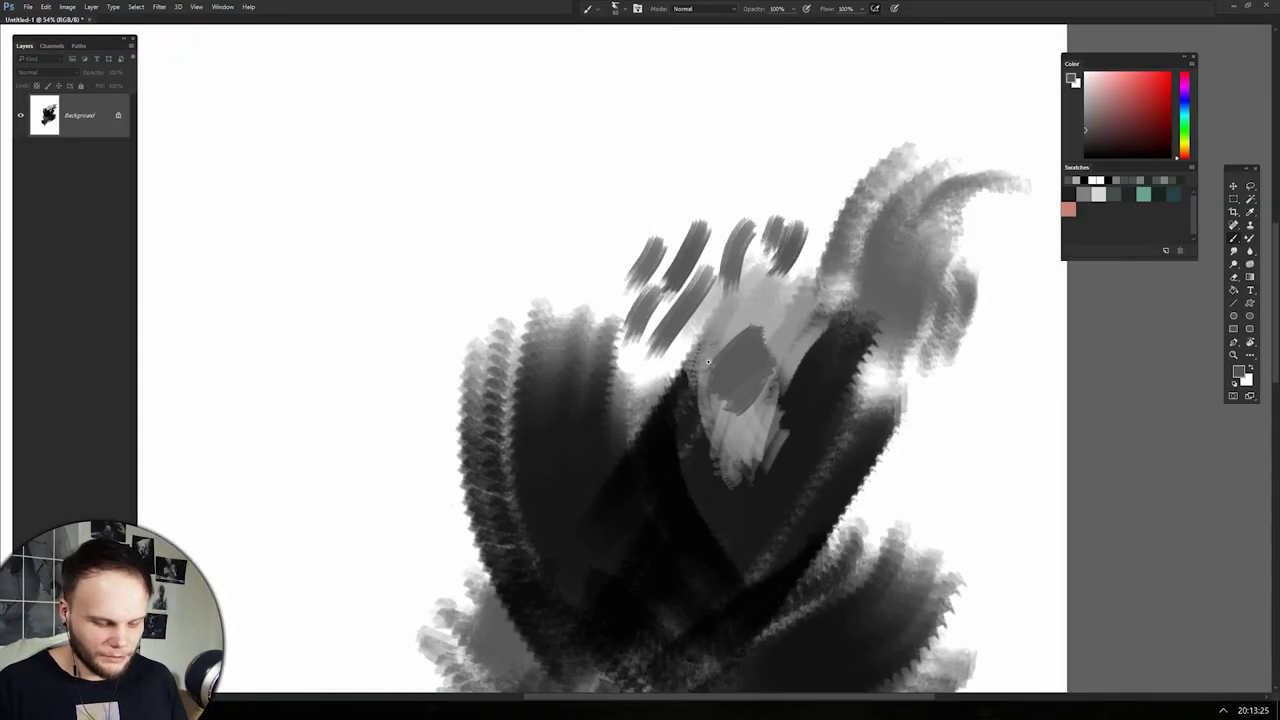
scroll(708, 362, "up", 2)
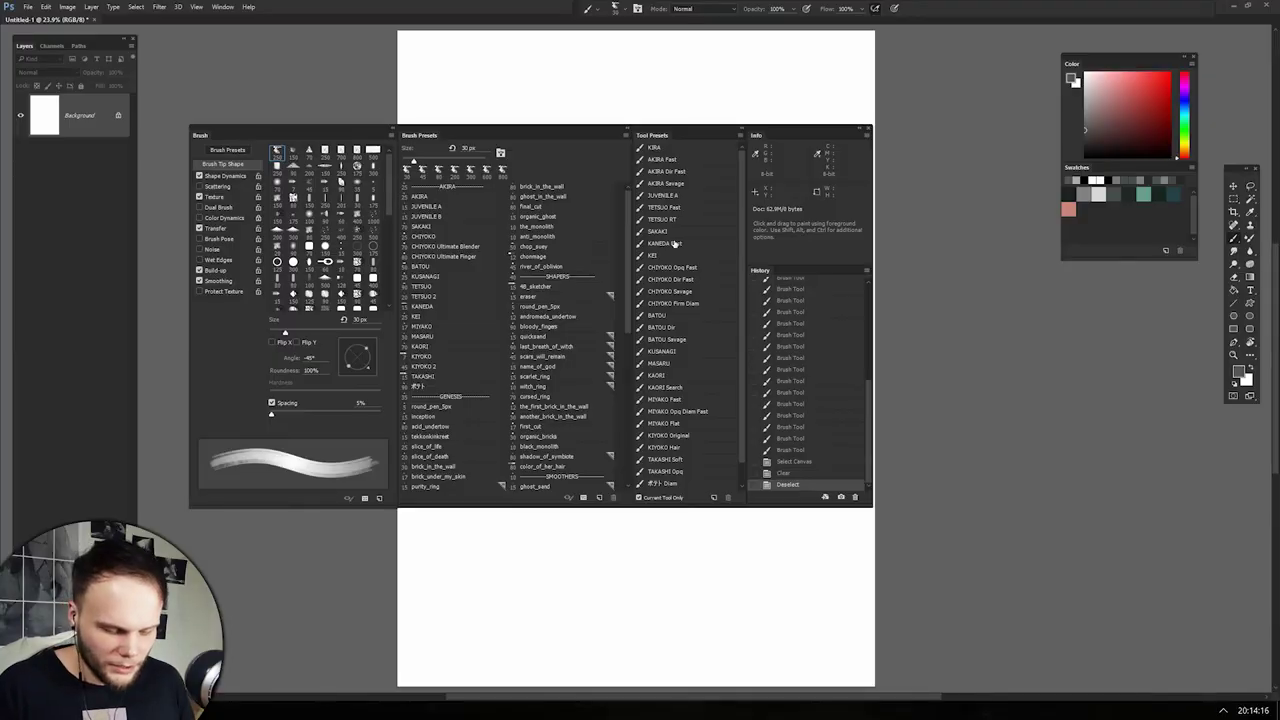
Choose the CHIYOKO Dir Fast tool preset for the brush
left_click(680, 280)
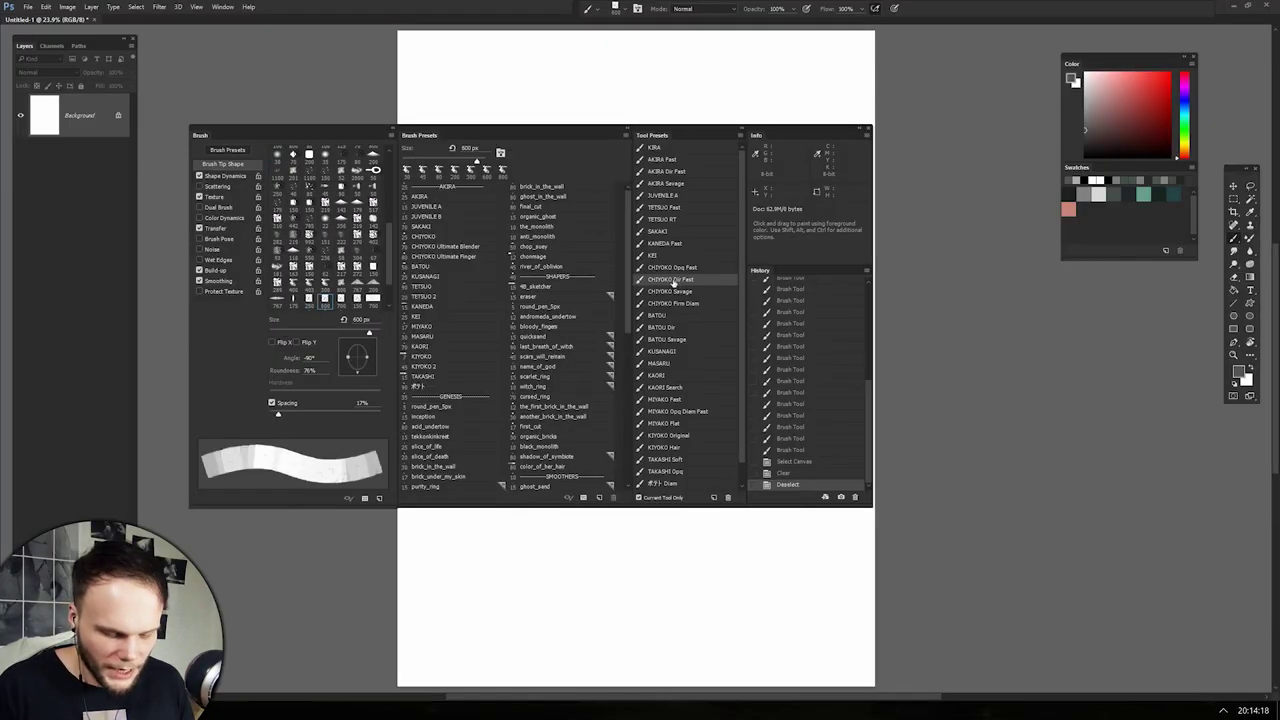
Check the brush's Shape Dynamics settings, keeping the Angle Jitter control on Direction
left_click(225, 176)
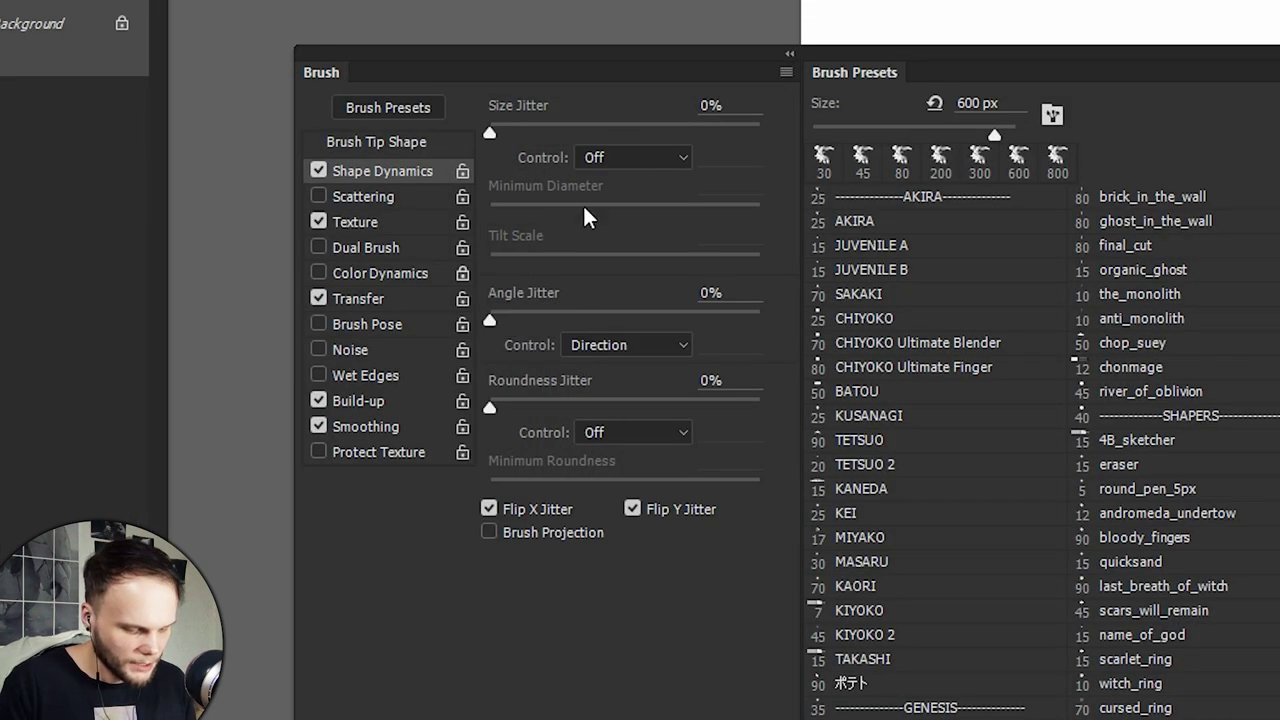
left_click(618, 350)
left_click(620, 487)
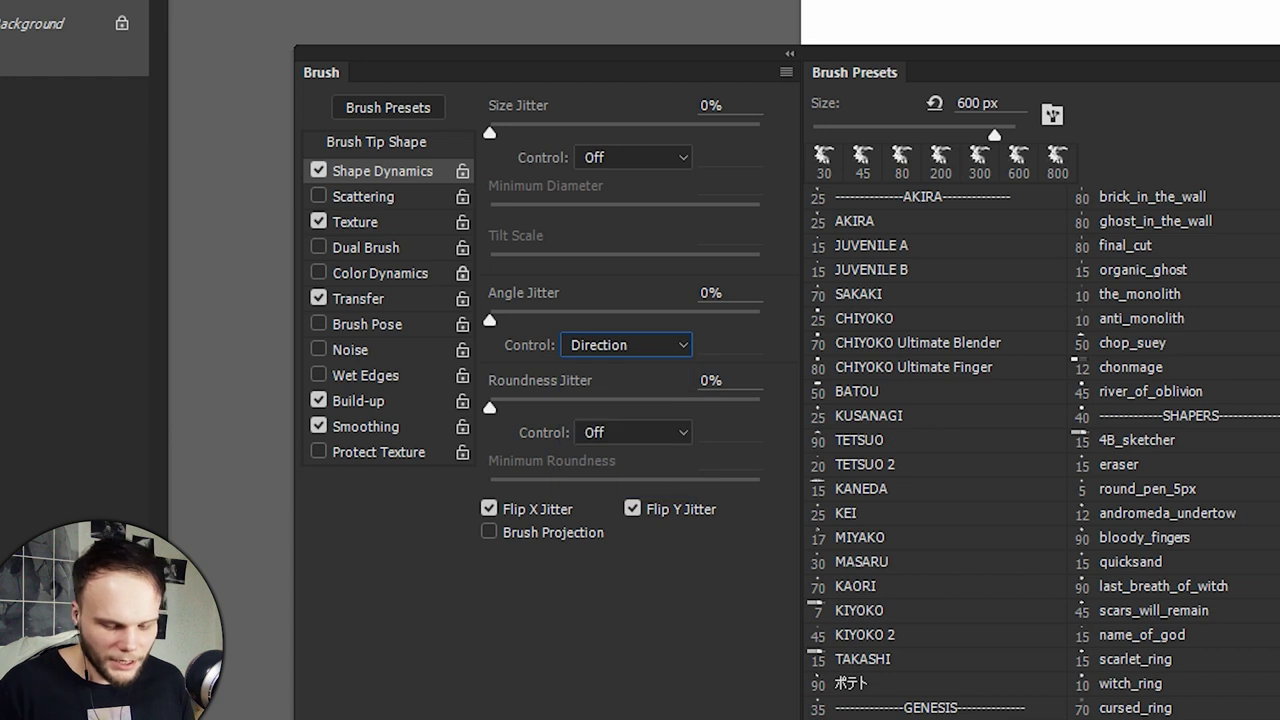
key("F5")
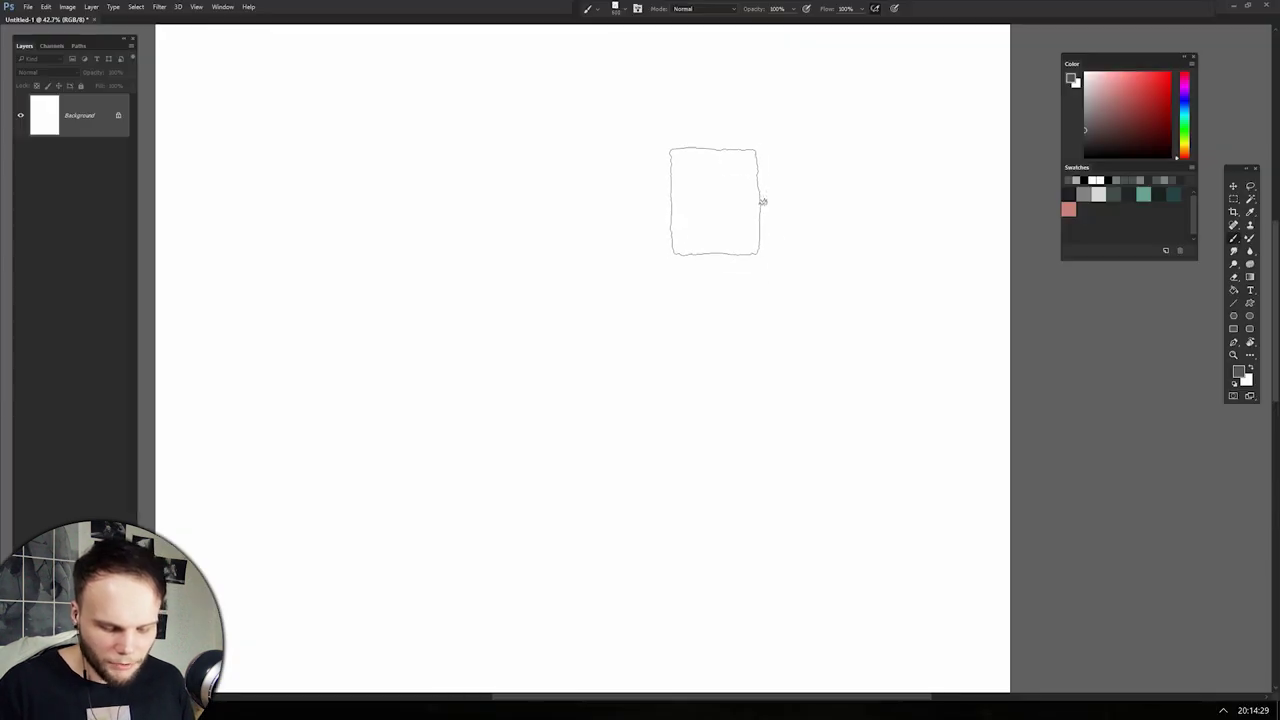
Test the direction-following brush with long curved dark grey strokes on the blank canvas, undoing them after each try
mouse_move(714, 201)
left_mouse_down()
mouse_move(658, 251)
mouse_move(643, 302)
mouse_move(649, 338)
mouse_move(677, 370)
left_mouse_up()
mouse_move(766, 407)
left_mouse_down()
mouse_move(517, 400)
mouse_move(440, 217)
mouse_move(283, 397)
mouse_move(397, 537)
mouse_move(666, 614)
left_mouse_up()
key("ctrl+z")
mouse_move(805, 166)
left_mouse_down()
mouse_move(606, 300)
mouse_move(590, 600)
left_mouse_up()
key("ctrl+z")
mouse_move(819, 152)
left_mouse_down()
mouse_move(515, 427)
mouse_move(676, 367)
mouse_move(862, 331)
mouse_move(670, 594)
left_mouse_up()
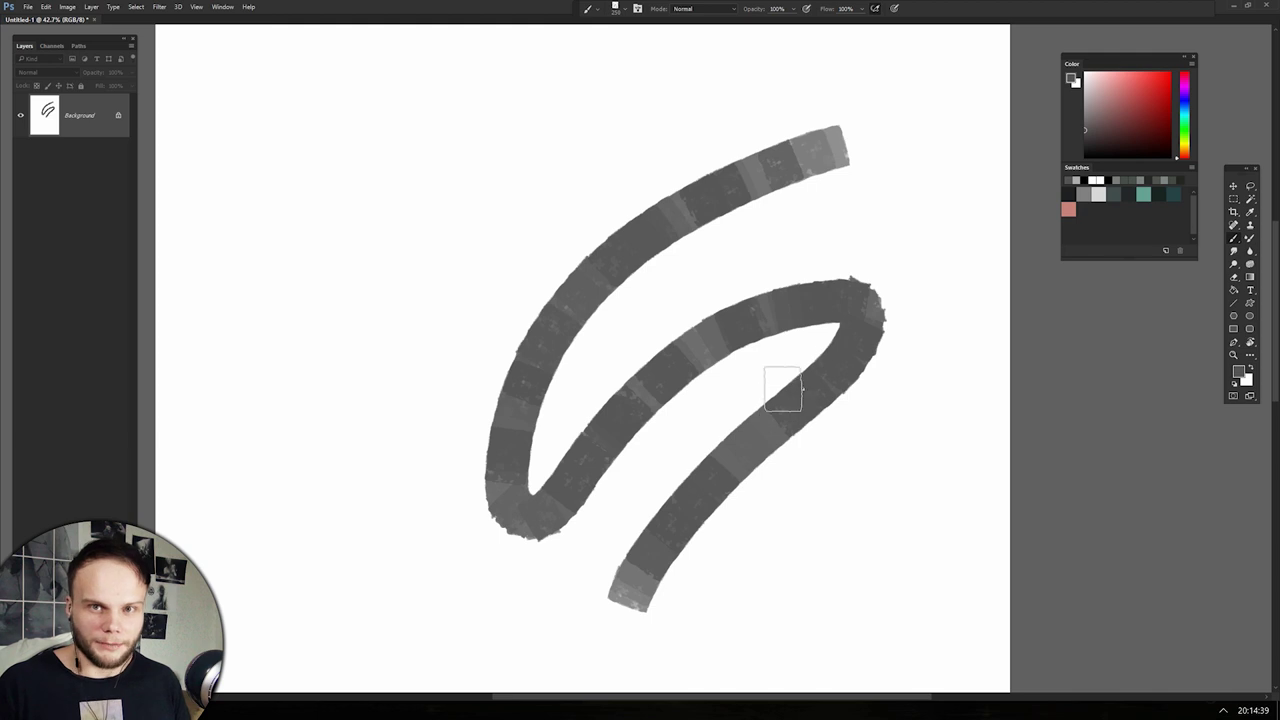
key("ctrl+z")
Paint a very wide winding grey stroke down the canvas with a much larger brush size, and undo it
scroll(703, 200, "down", 3)
mouse_move(749, 258)
left_mouse_down()
mouse_move(786, 471)
mouse_move(708, 591)
mouse_move(850, 540)
left_mouse_up()
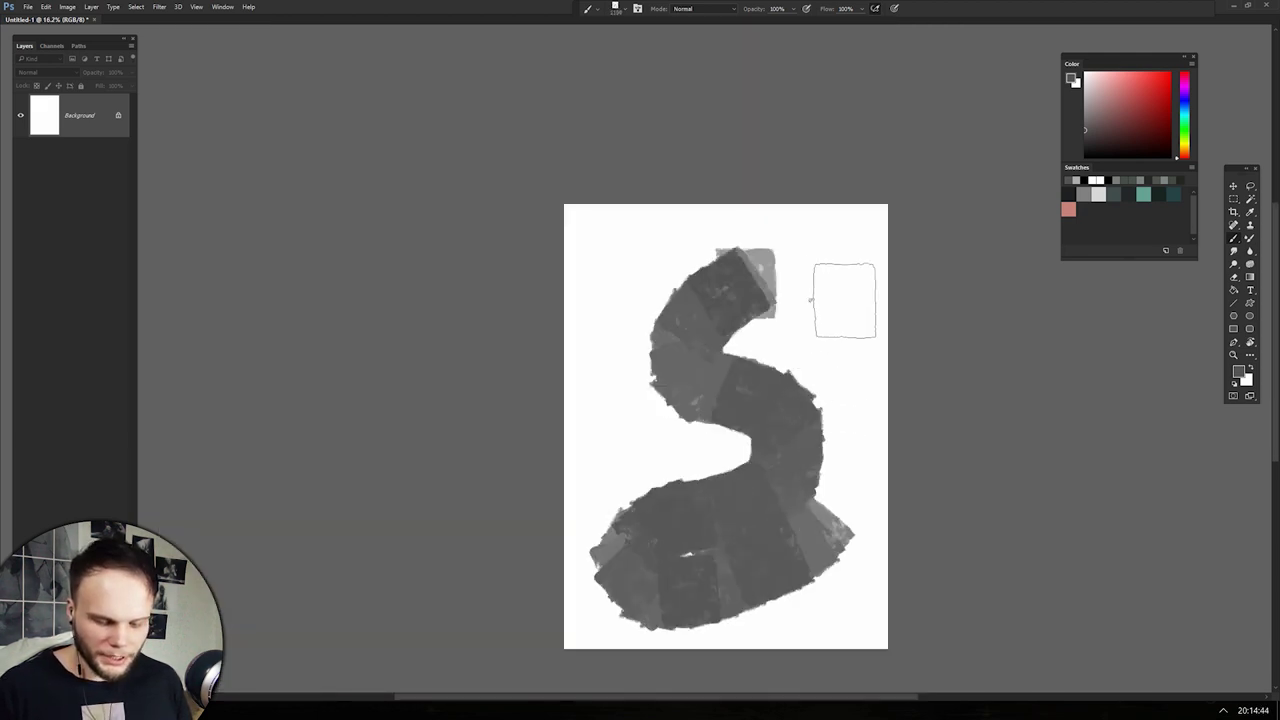
left_click_drag(845, 300, 825, 540)
scroll(760, 420, "up", 3)
key("ctrl+z")
Try wide, nearly straight grey strokes slanting down the middle of the canvas, and undo them all
left_click_drag(665, 190, 575, 490)
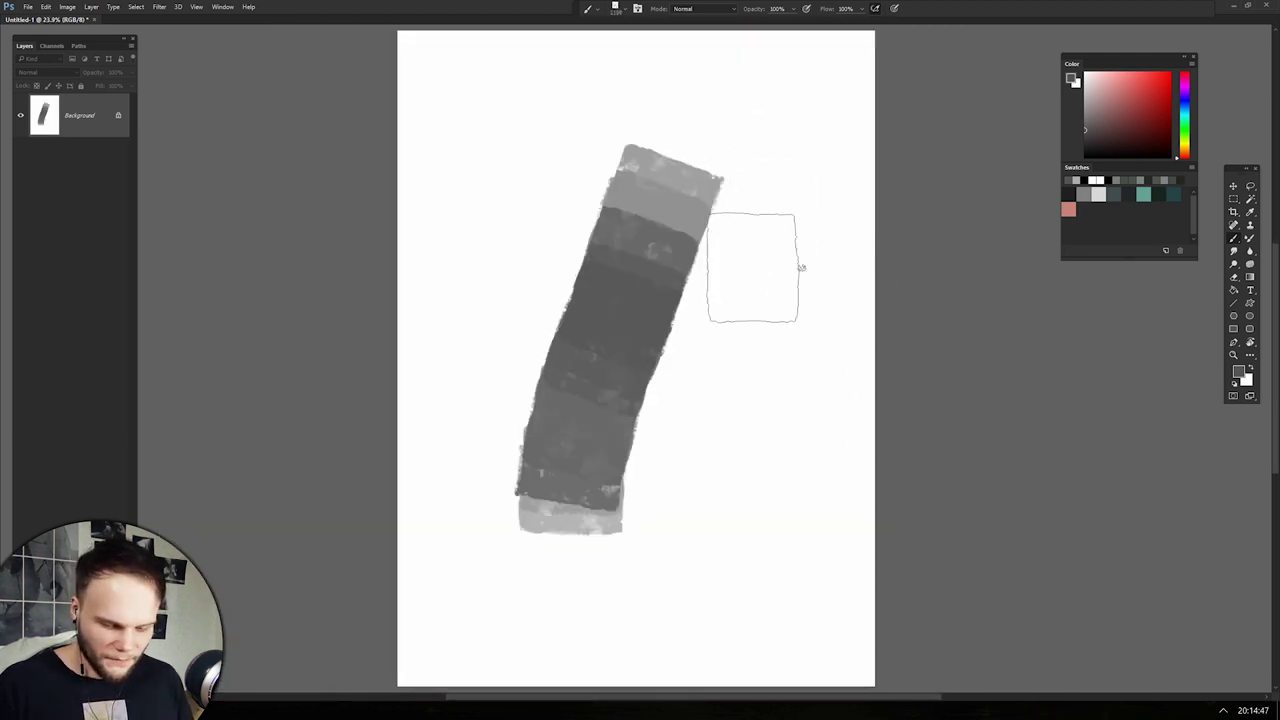
left_click_drag(770, 178, 690, 470)
left_click_drag(805, 330, 770, 450)
key("ctrl+z")
key("ctrl+z")
key("ctrl+z")
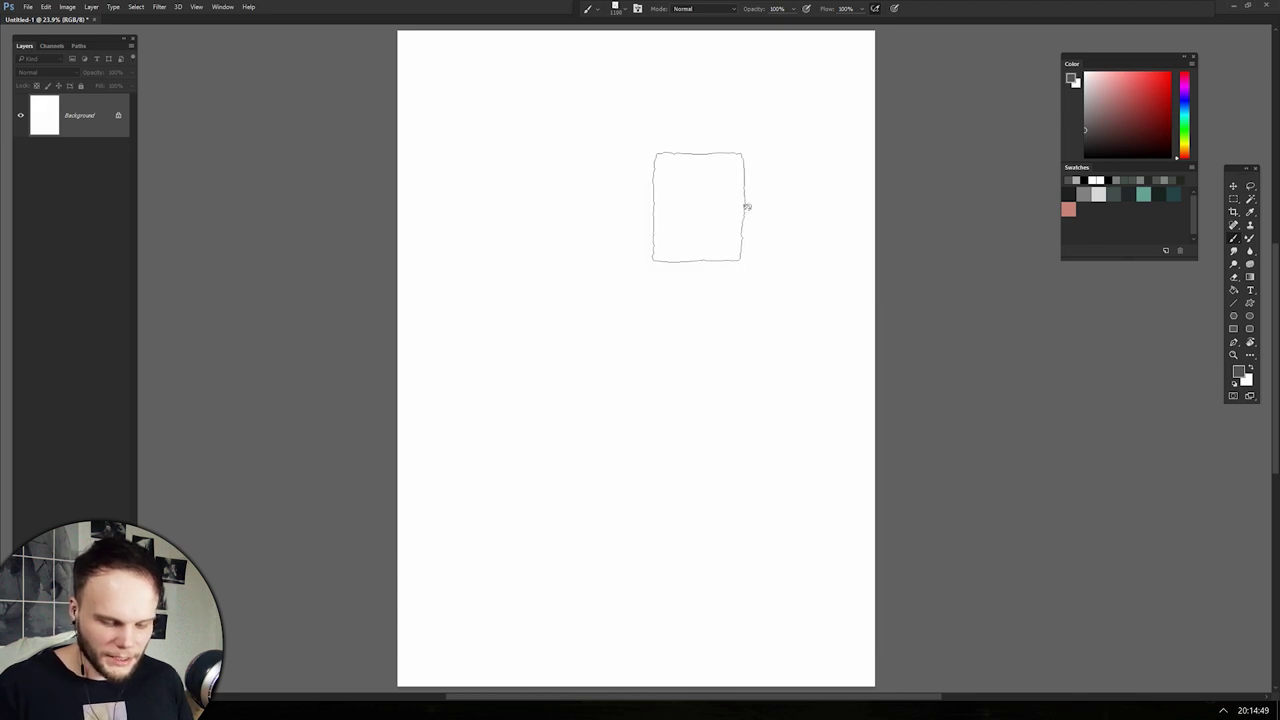
Paint wide overlapping grey strokes and short dabs across the canvas with the direction-following textured brush
left_click_drag(705, 100, 505, 500)
left_click_drag(790, 170, 720, 530)
mouse_move(575, 220)
left_mouse_down()
mouse_move(657, 523)
mouse_move(650, 545)
left_mouse_up()
left_click(772, 395)
mouse_move(815, 345)
left_mouse_down()
mouse_move(829, 514)
mouse_move(700, 586)
mouse_move(610, 605)
left_mouse_up()
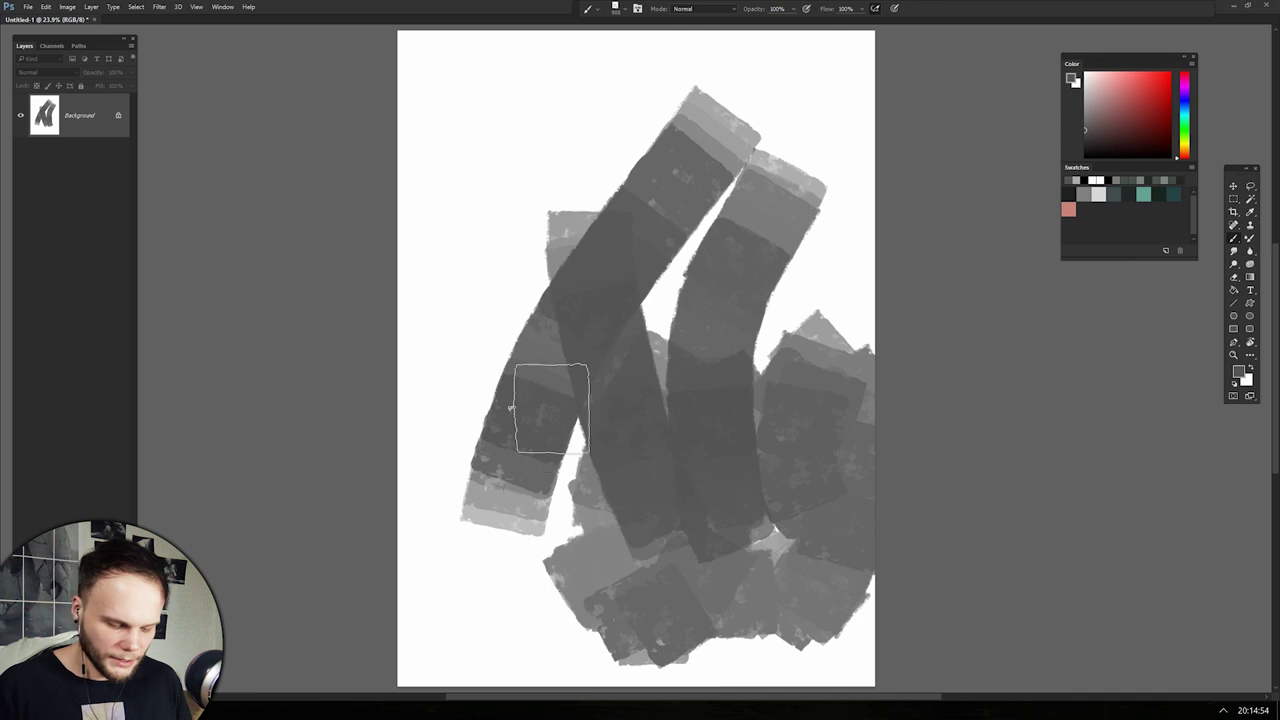
left_click(545, 610)
left_click(506, 177)
mouse_move(496, 245)
left_mouse_down()
mouse_move(560, 170)
mouse_move(600, 160)
left_mouse_up()
Test short strokes at 100% zoom over the upper edge of the grey shapes, and undo them
key("ctrl+1")
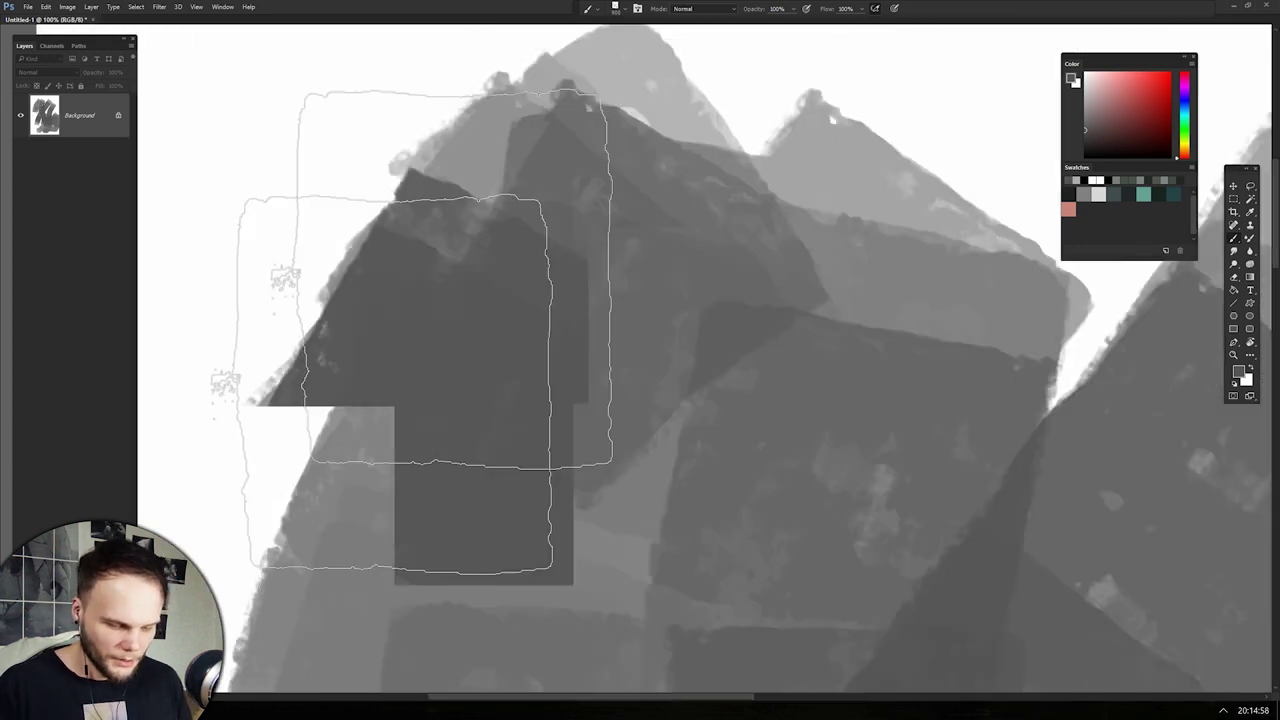
mouse_move(696, 331)
left_mouse_down()
mouse_move(471, 286)
mouse_move(369, 400)
mouse_move(603, 337)
mouse_move(697, 430)
left_mouse_up()
key("ctrl+z")
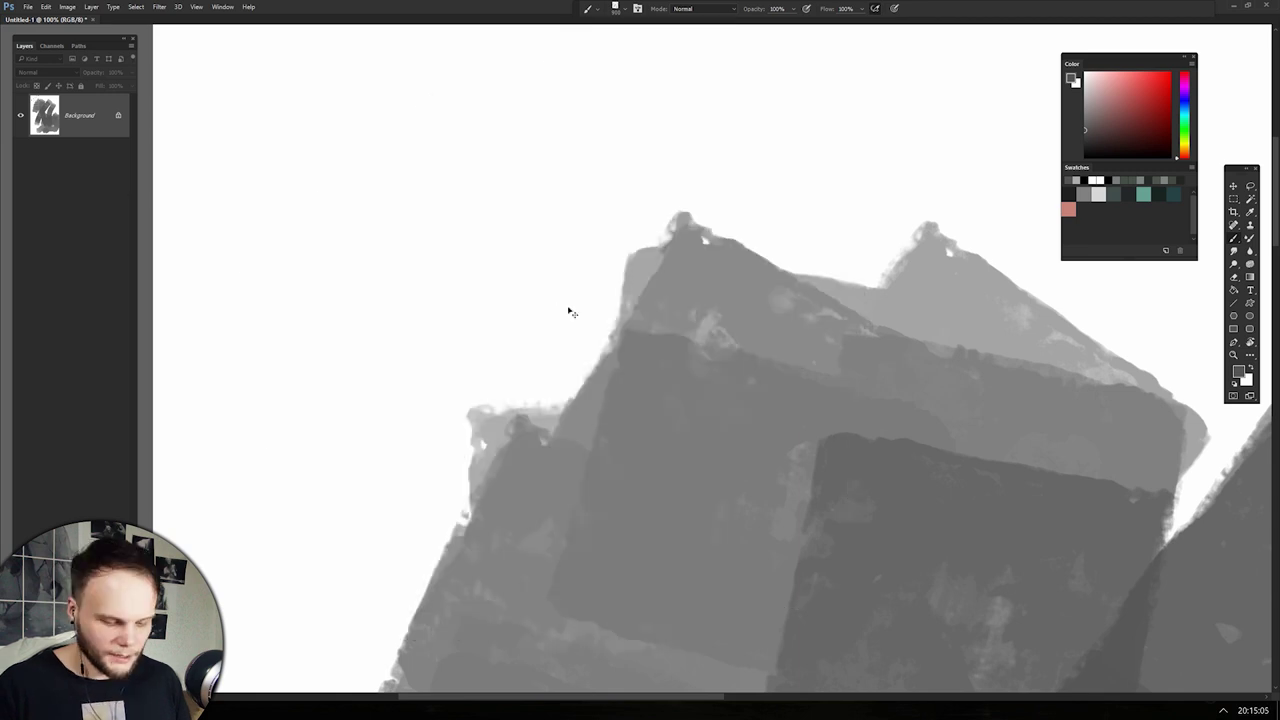
left_click(508, 284, "alt")
left_click(535, 314)
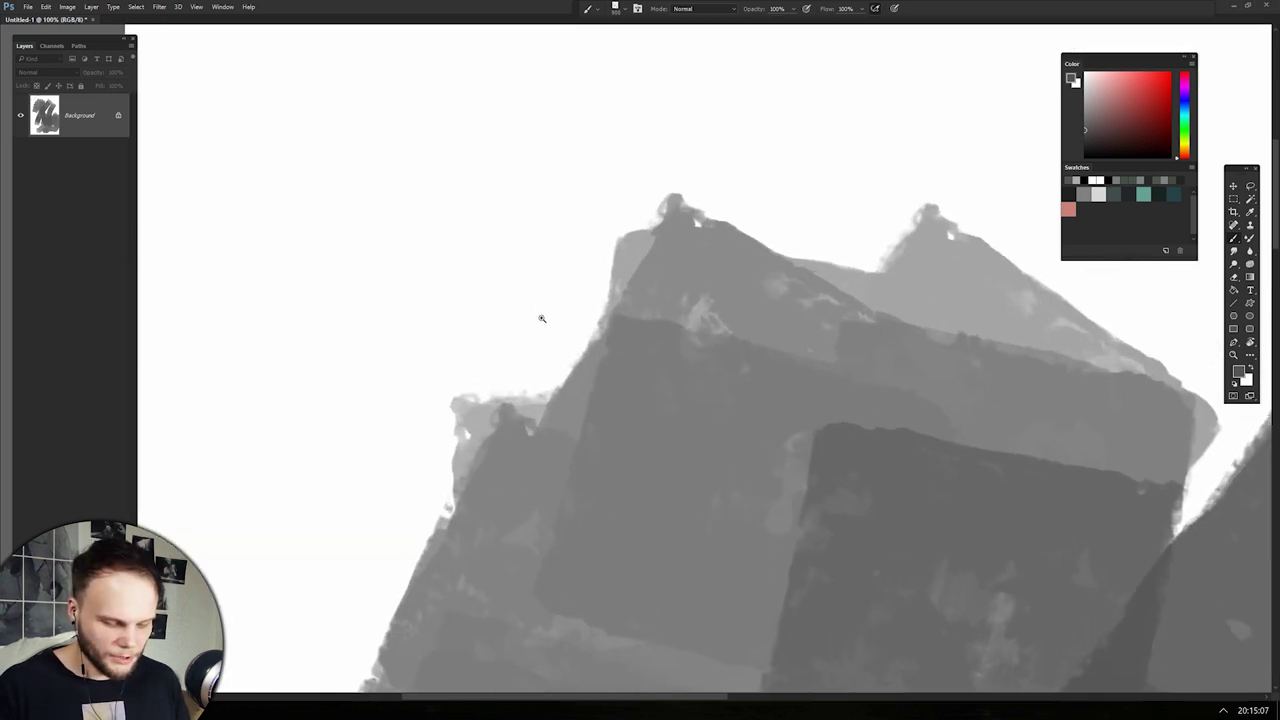
left_click(540, 314)
mouse_move(557, 366)
left_mouse_down()
mouse_move(420, 360)
mouse_move(640, 380)
mouse_move(590, 465)
left_mouse_up()
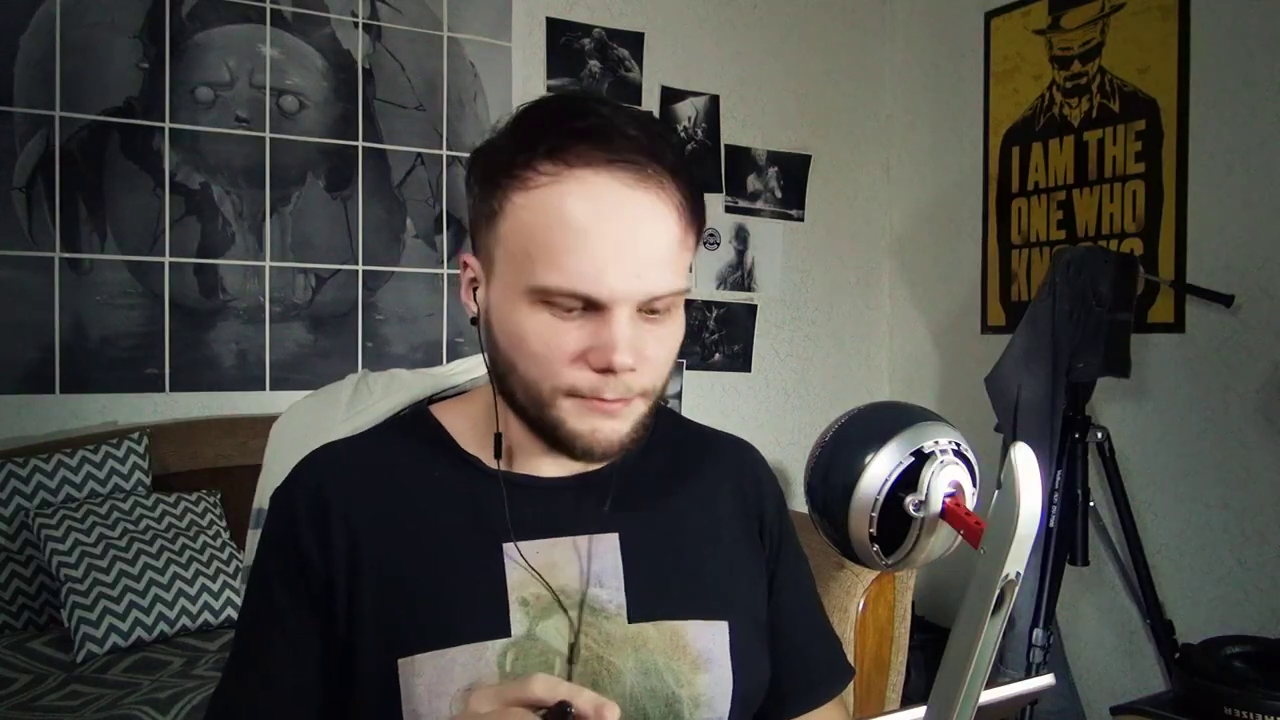